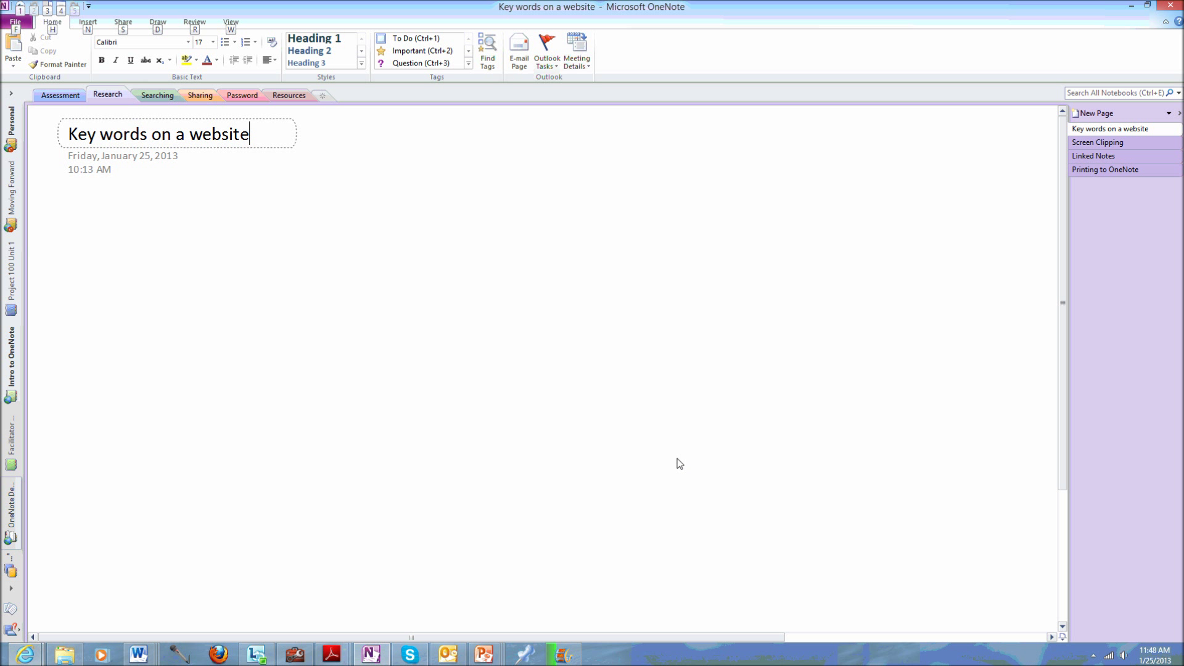
- Copy the 21st Century Learning Design program description and its two lists from Internet Explorer, then return to OneNote
mouse_move(25, 653)
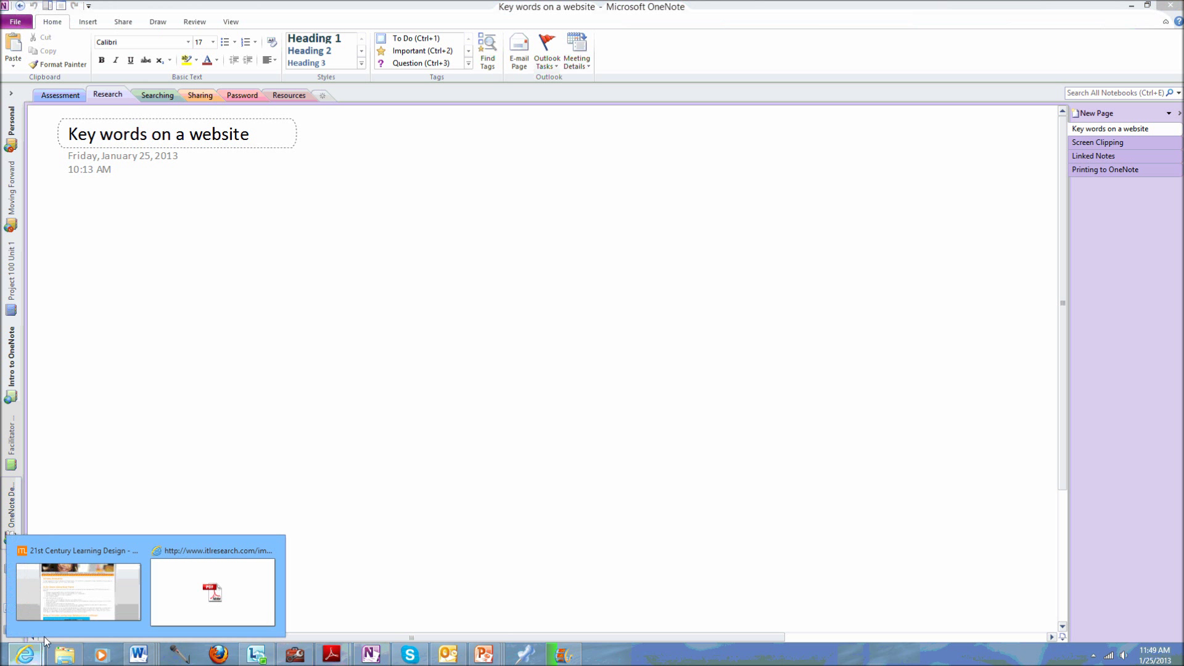
click(129, 595)
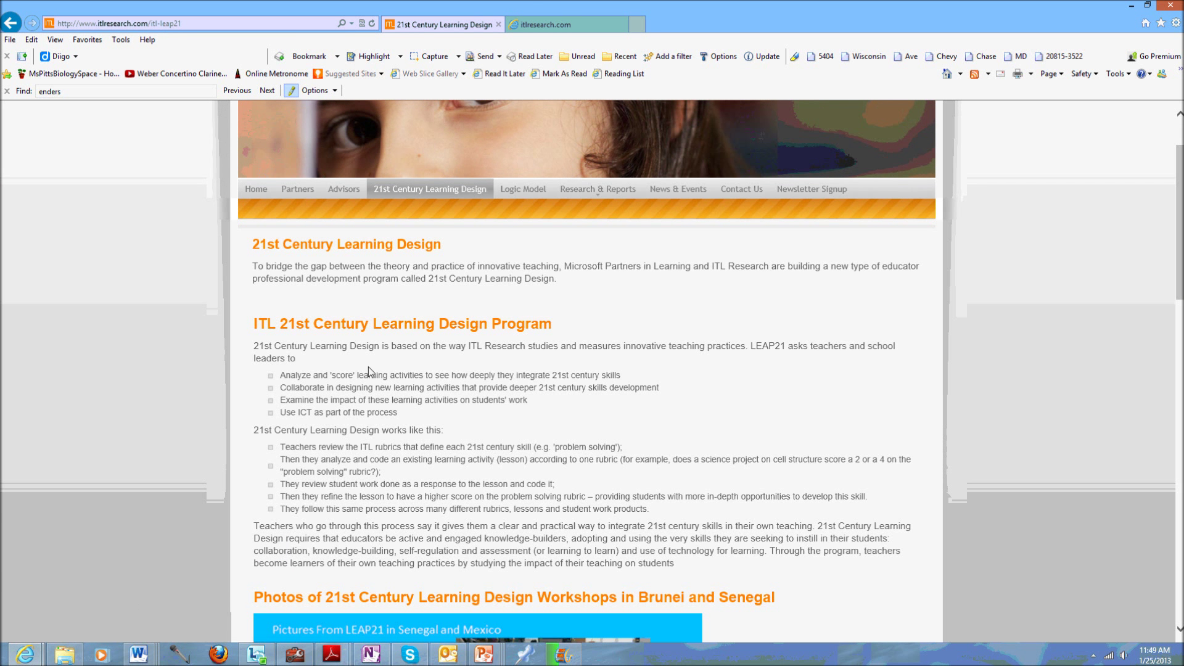
drag(256, 349, 703, 516)
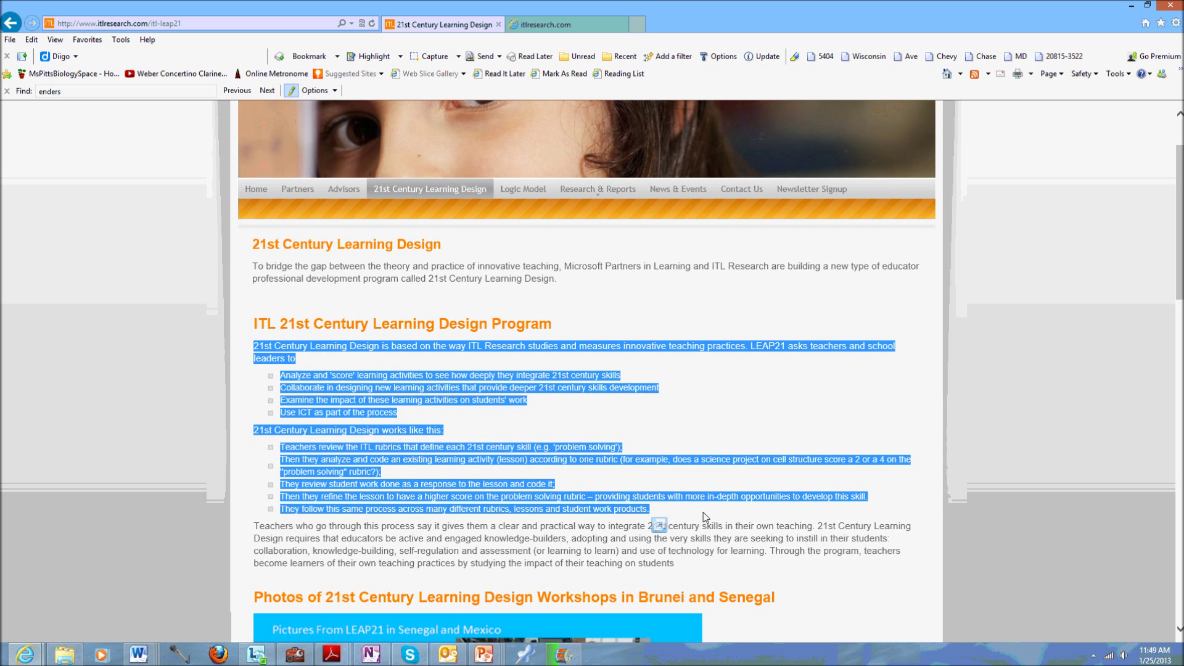
right_click(408, 451)
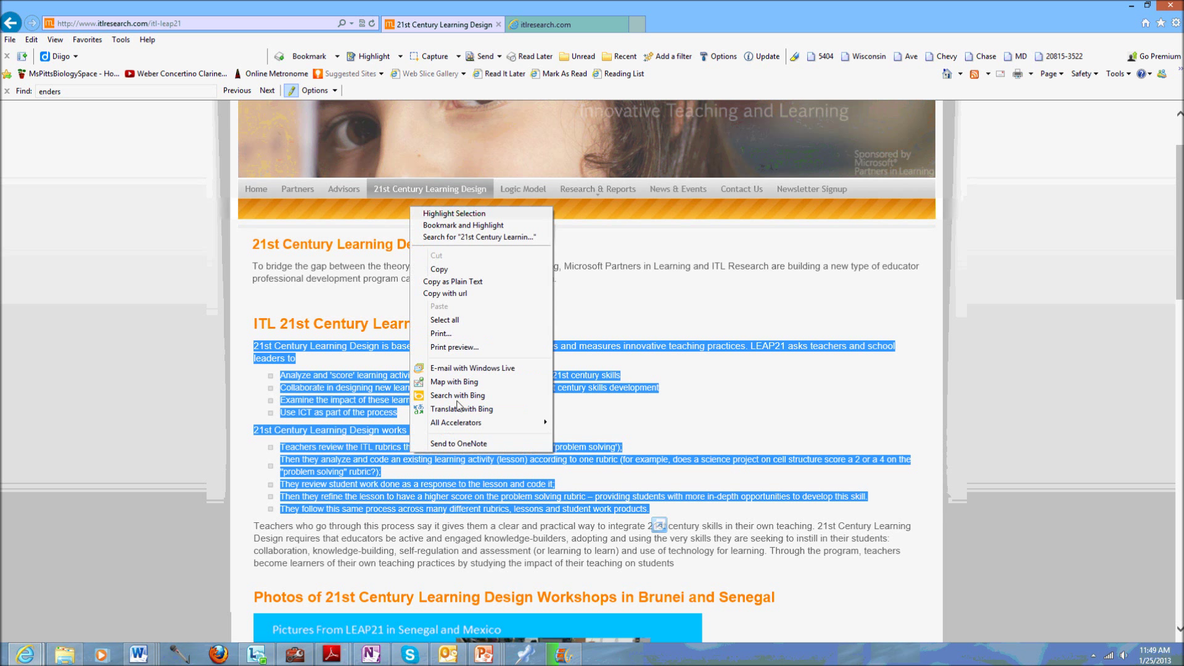
click(467, 270)
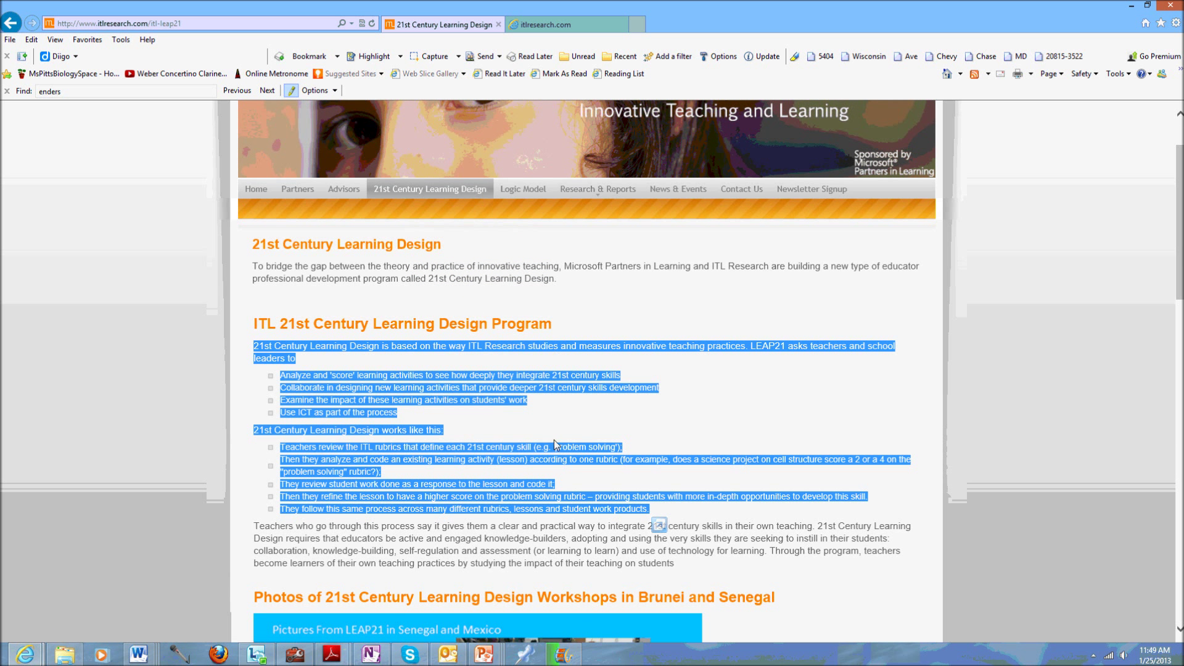
click(567, 413)
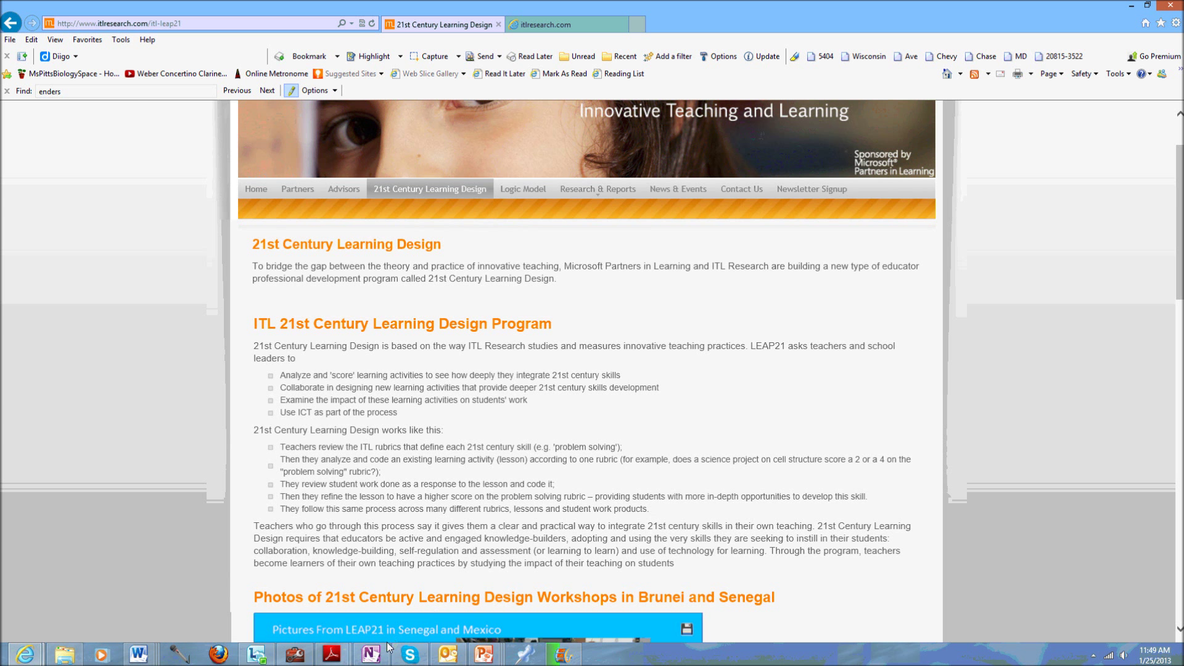
click(370, 652)
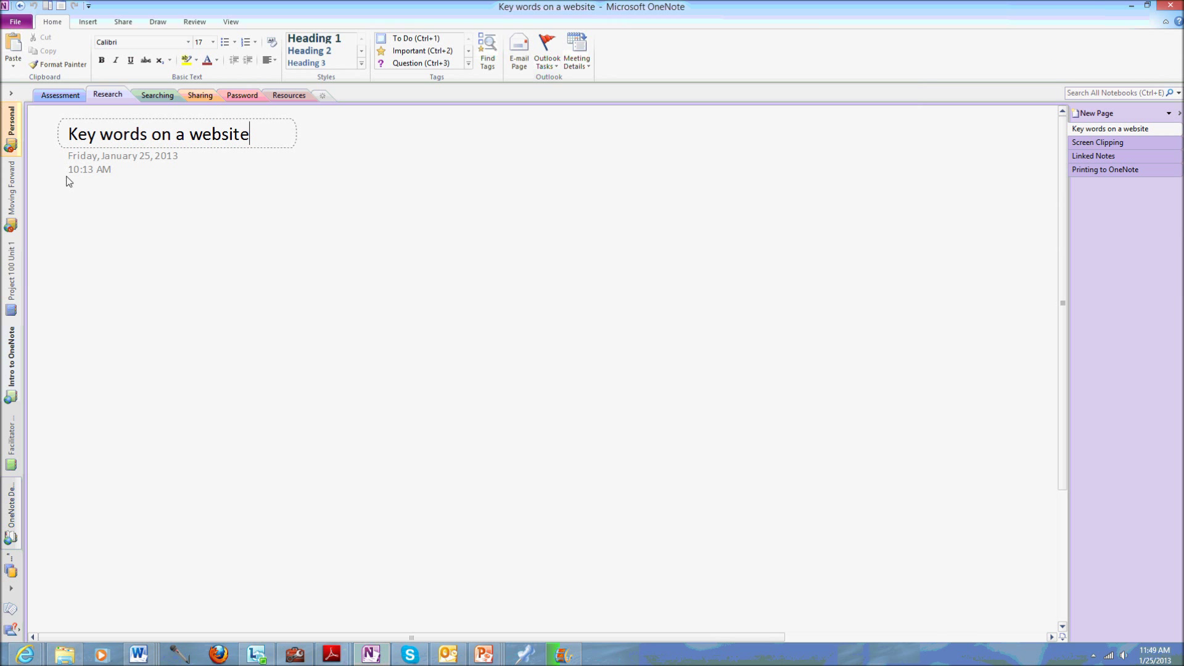
- Paste the ITL web passage below the page date with Keep Source Formatting, bringing its source link along
click(68, 213)
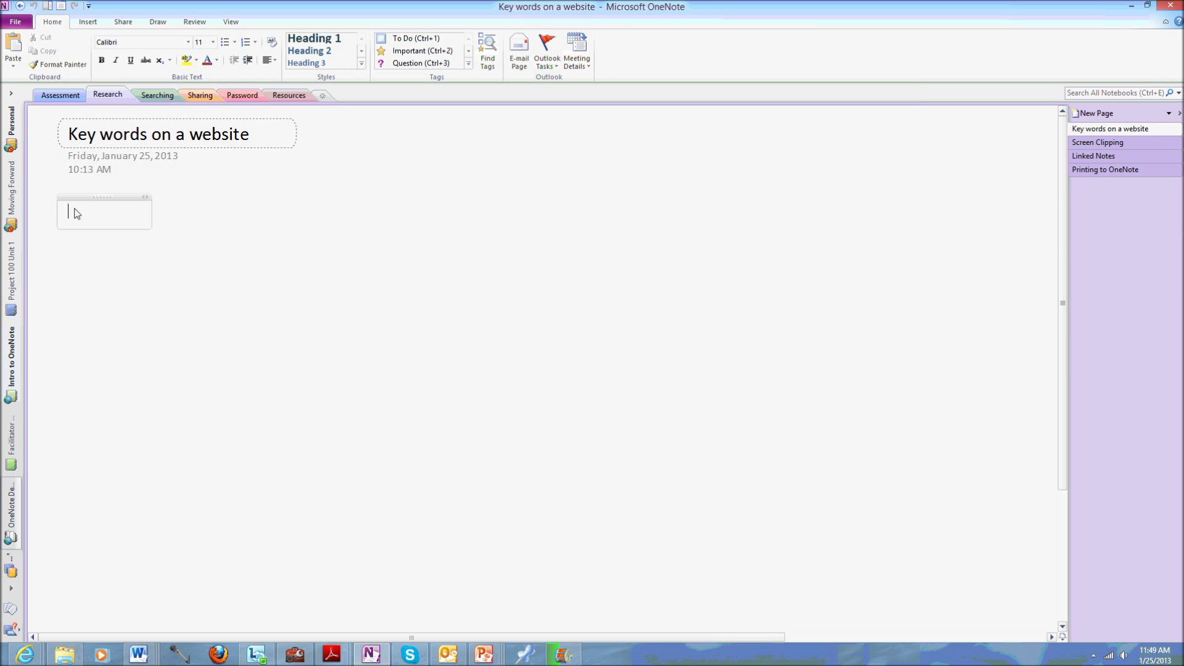
right_click(76, 213)
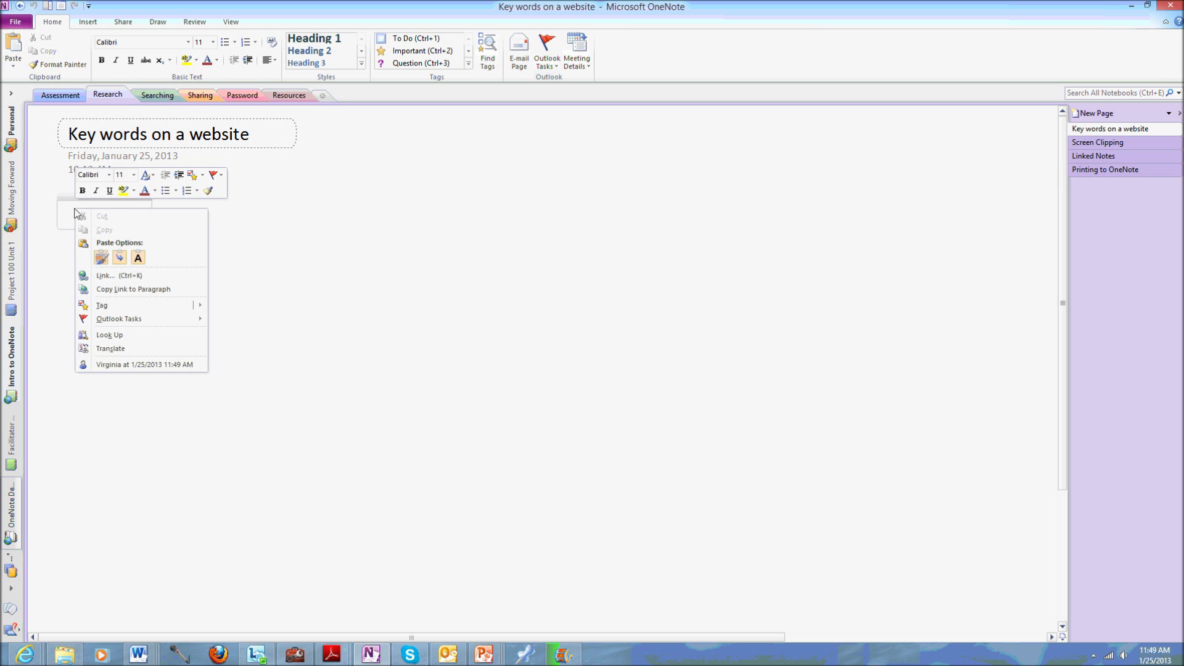
click(100, 259)
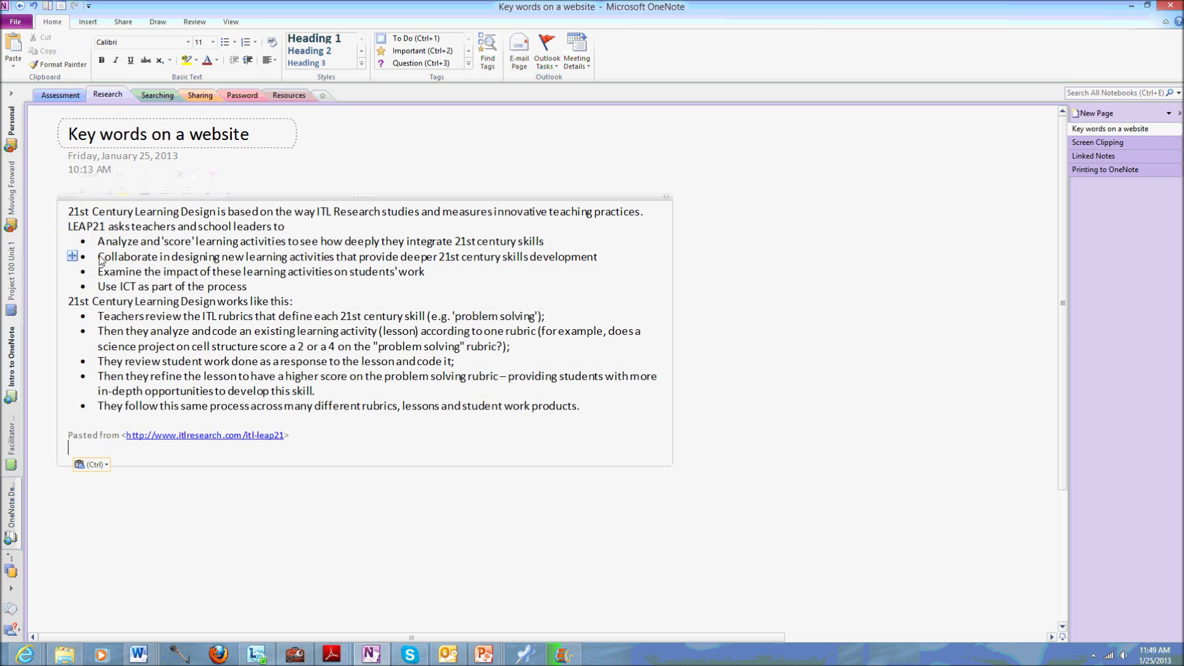
click(747, 320)
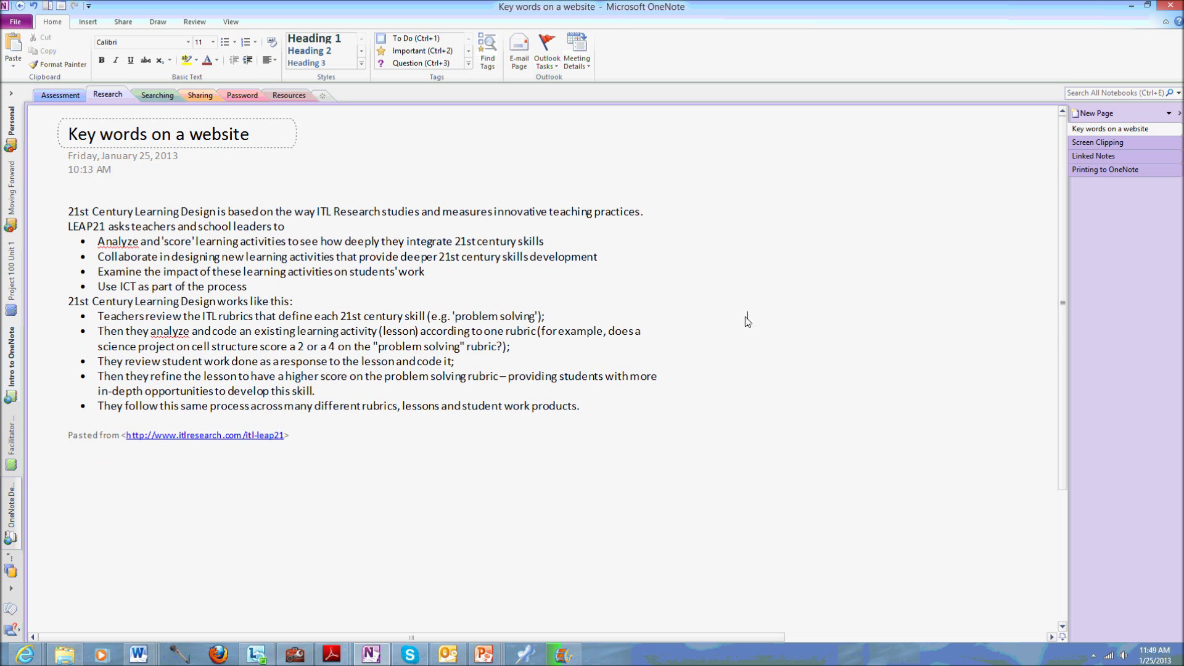
click(170, 437)
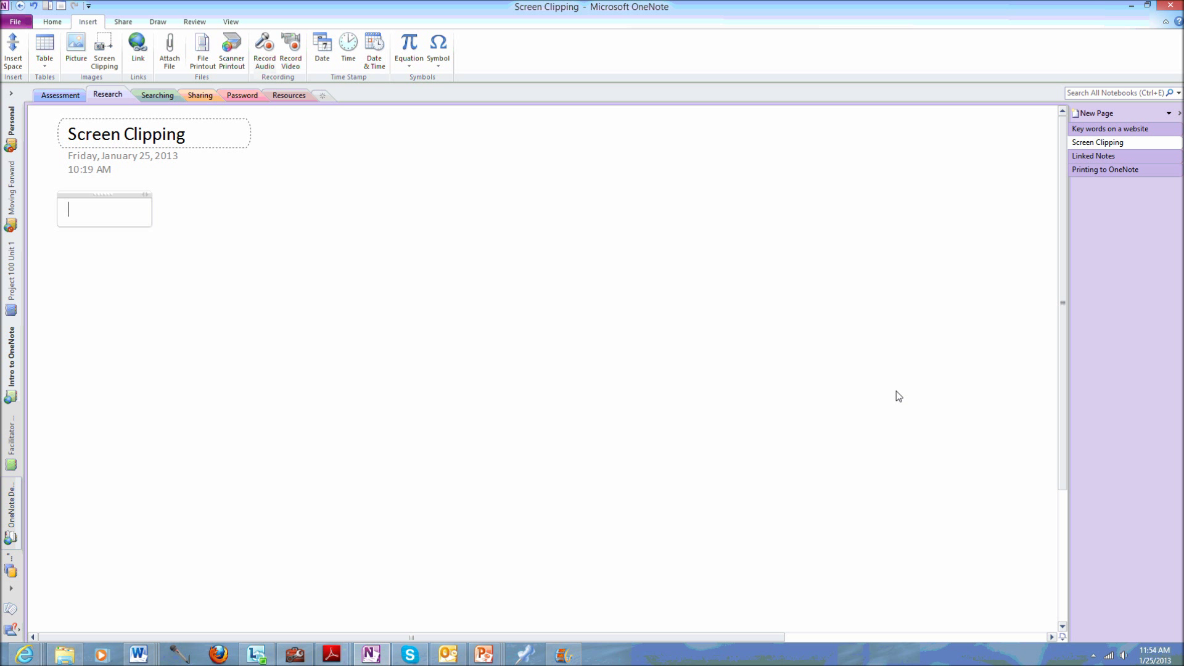
- Start a screen clipping over the browser window
click(112, 50)
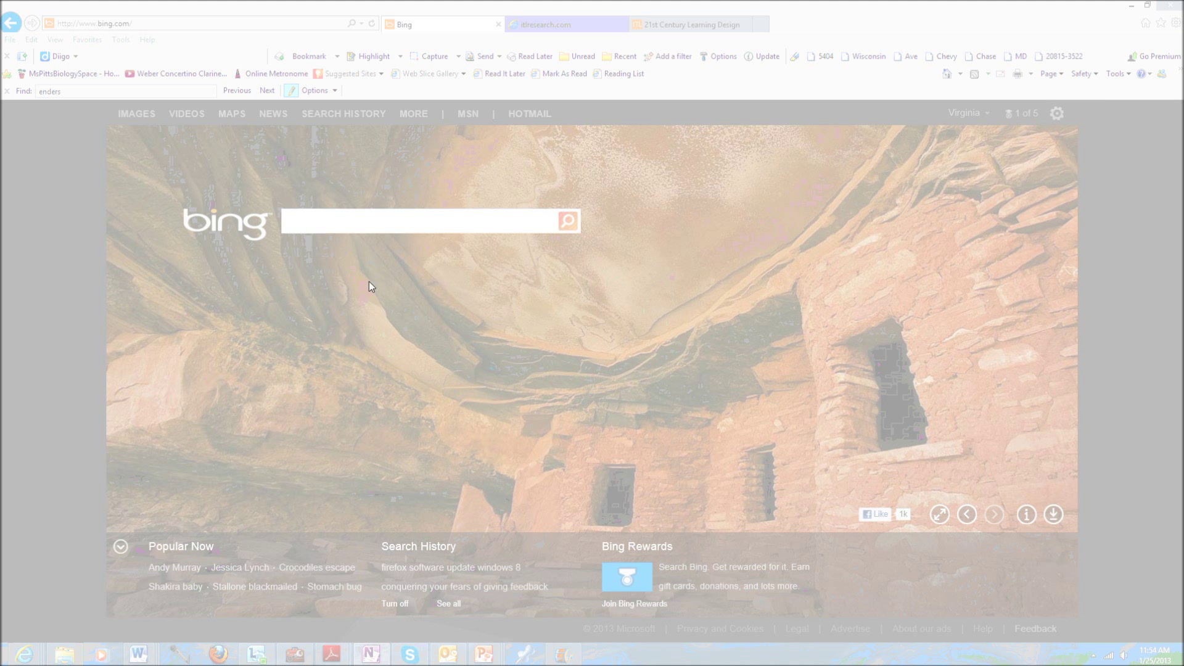
- Mark out a region of the browser page to clip
drag(379, 258, 812, 531)
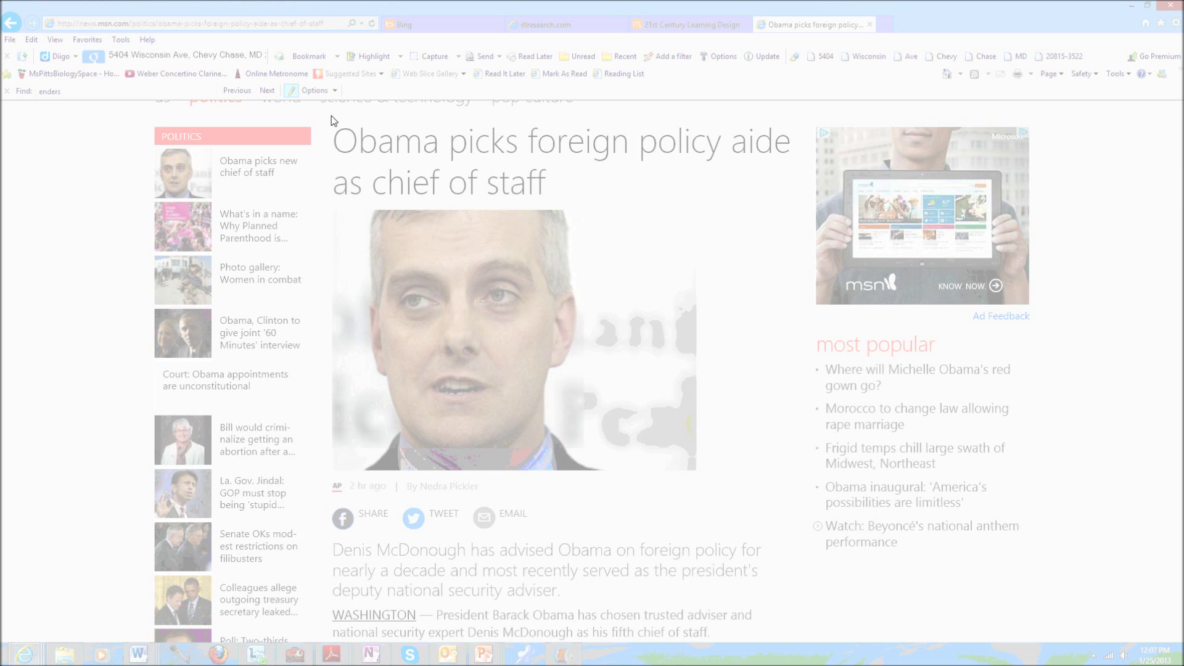
- Clip the MSN article's headline, photo and summary and send it to the Research section
drag(320, 114, 793, 611)
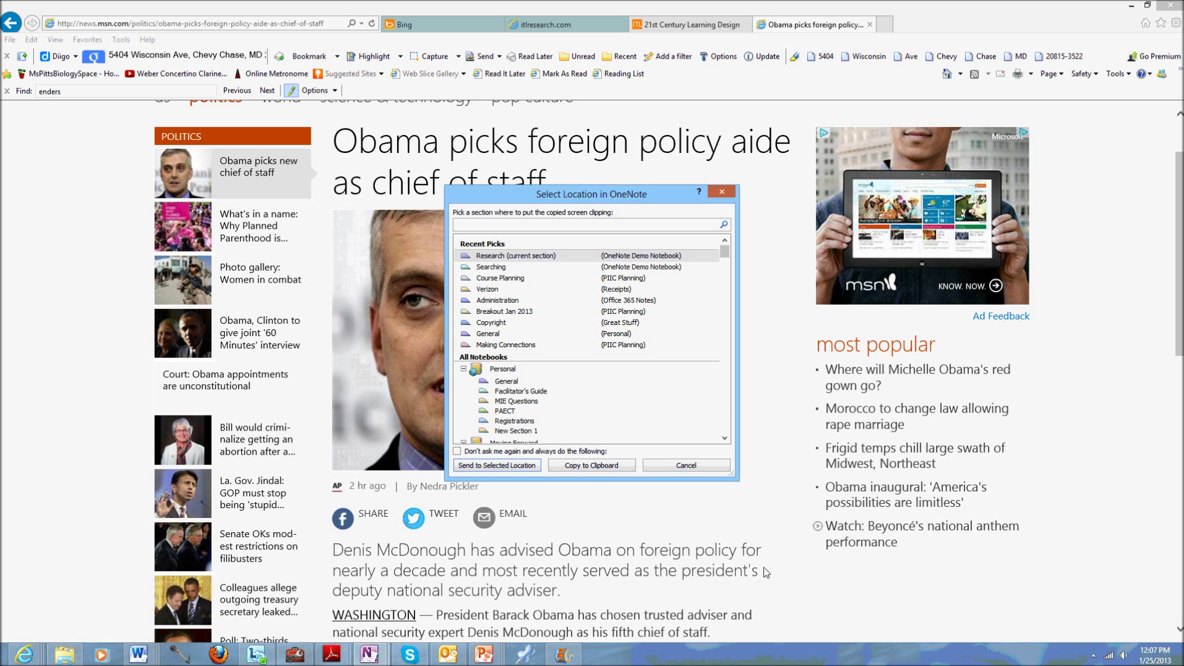
click(516, 259)
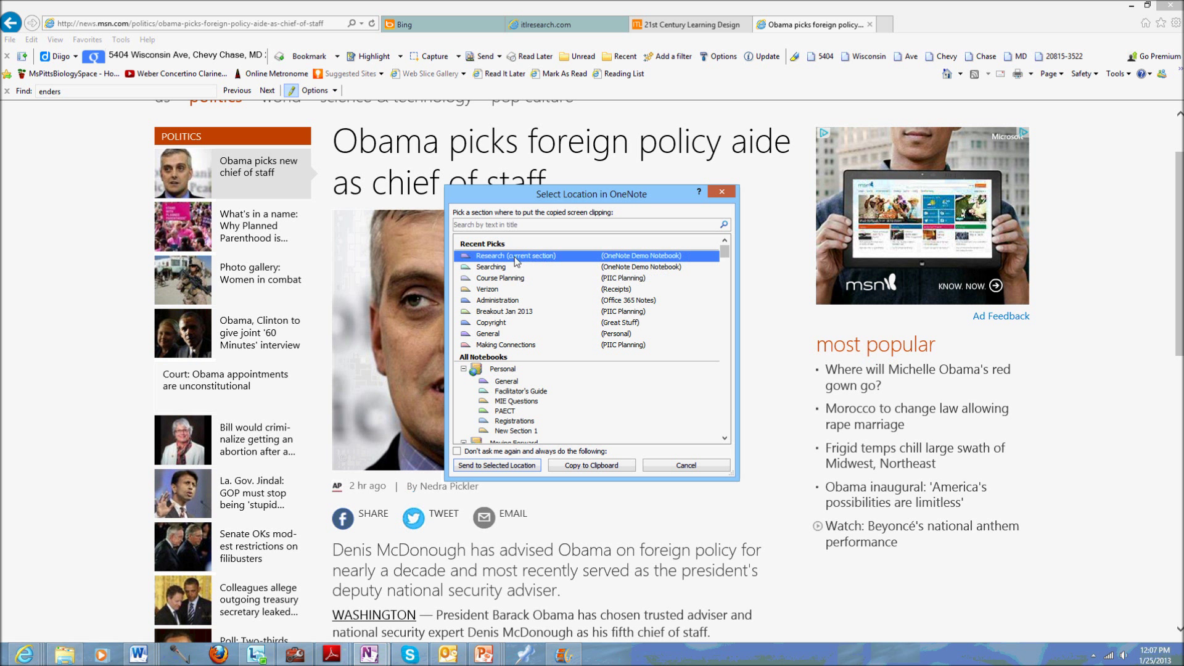
click(511, 467)
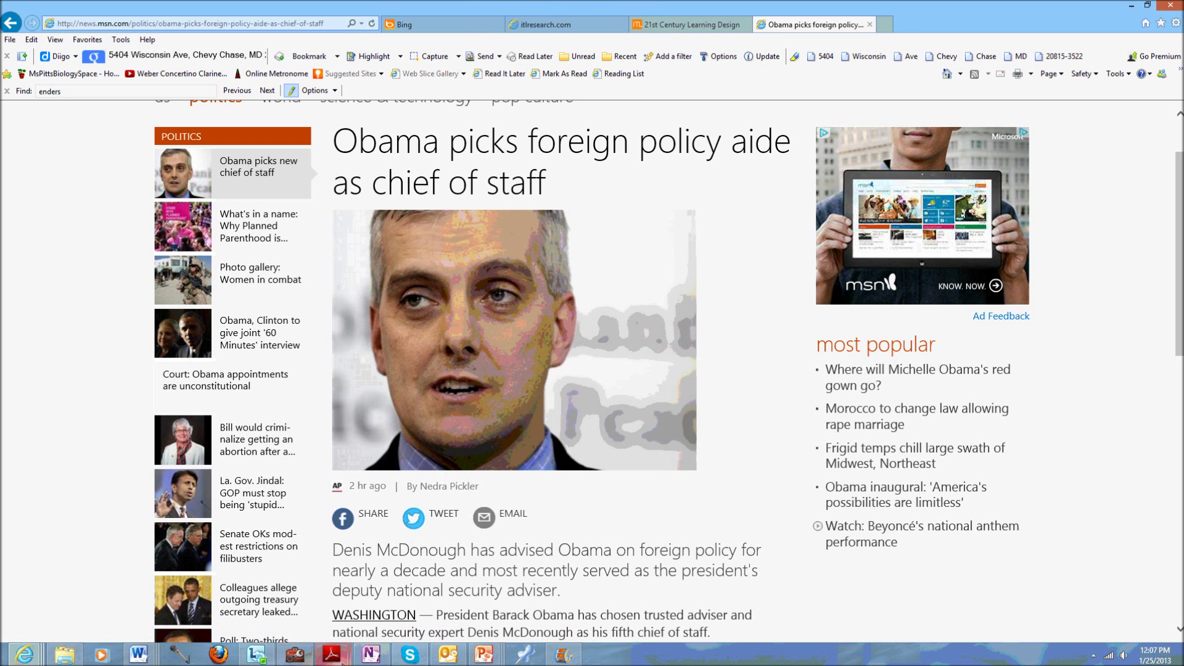
click(371, 654)
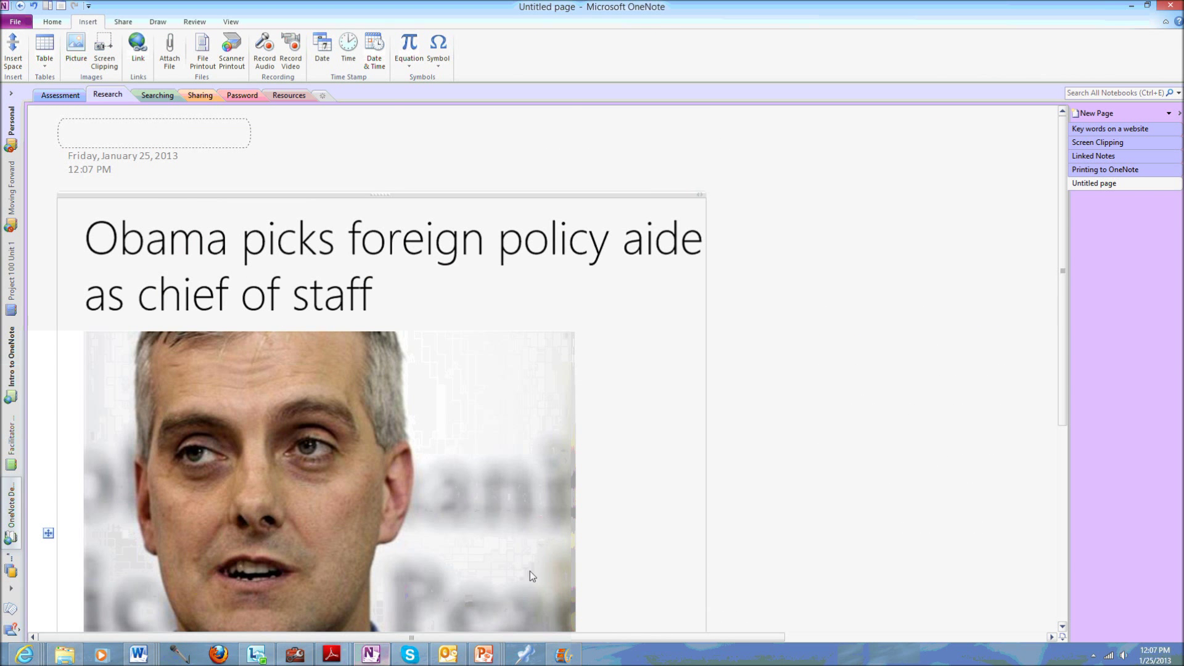
- Start a new line below the clipping's source details on the article page
scroll(558, 464, down, 5)
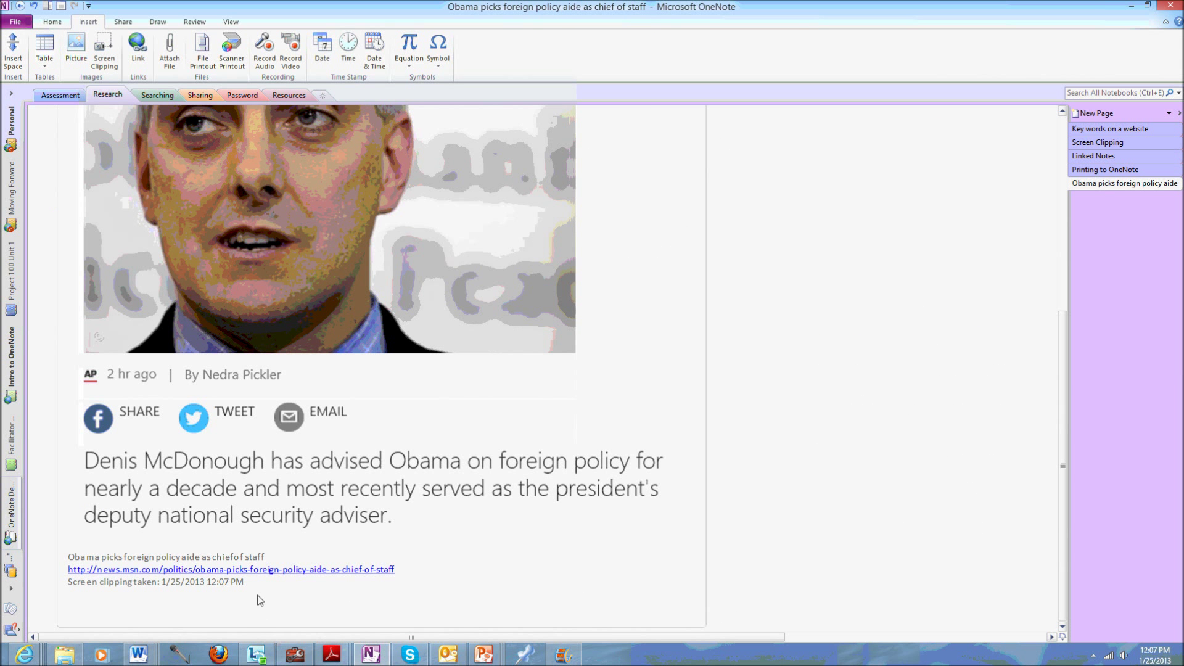
click(259, 600)
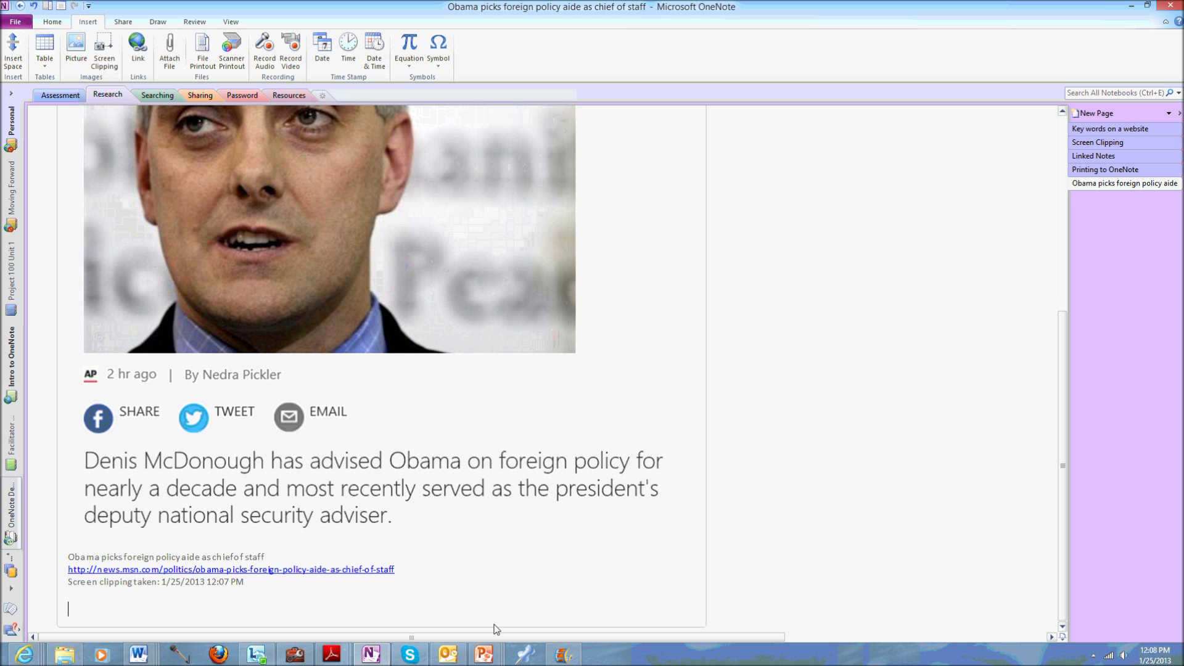
scroll(496, 629, up, 2)
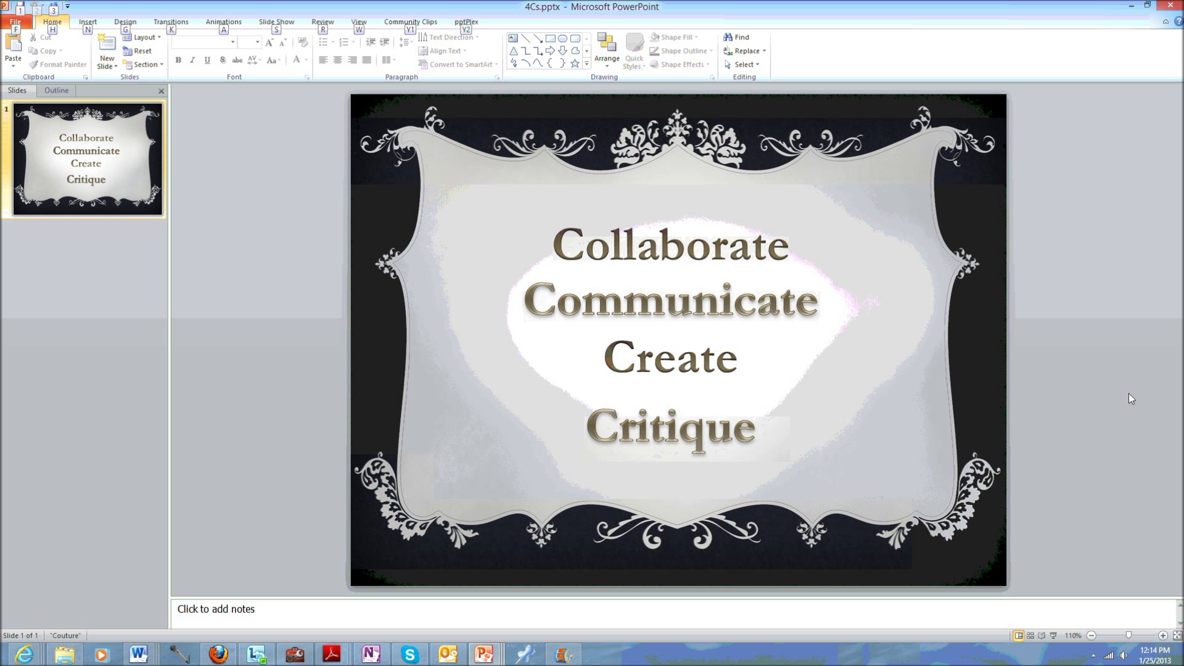
- Dismiss PowerPoint's KeyTips with Alt
key(alt)
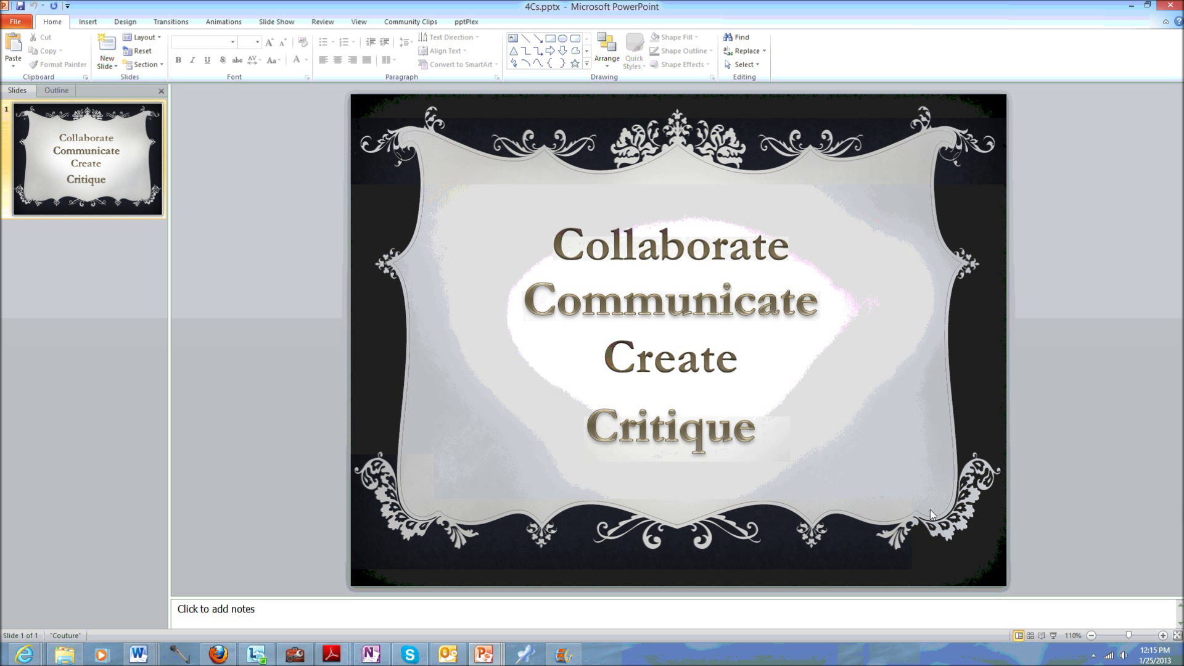
- Print the 4Cs slide to Send To OneNote 2010, placing it on the current Printing to OneNote page
click(21, 25)
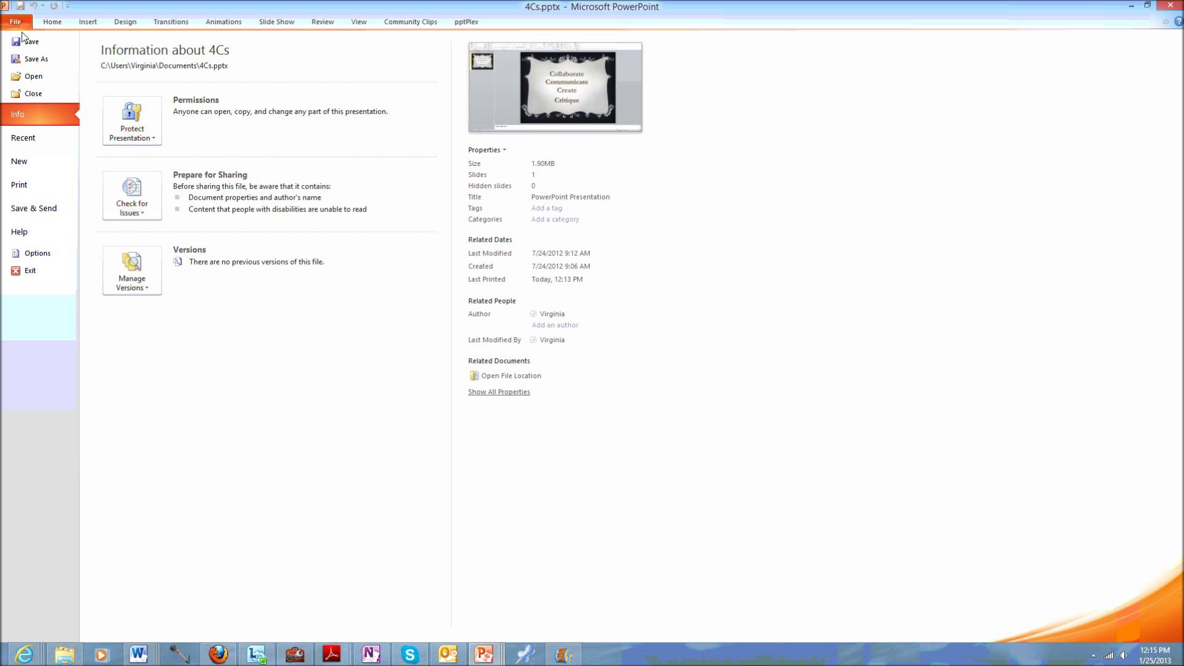
click(31, 191)
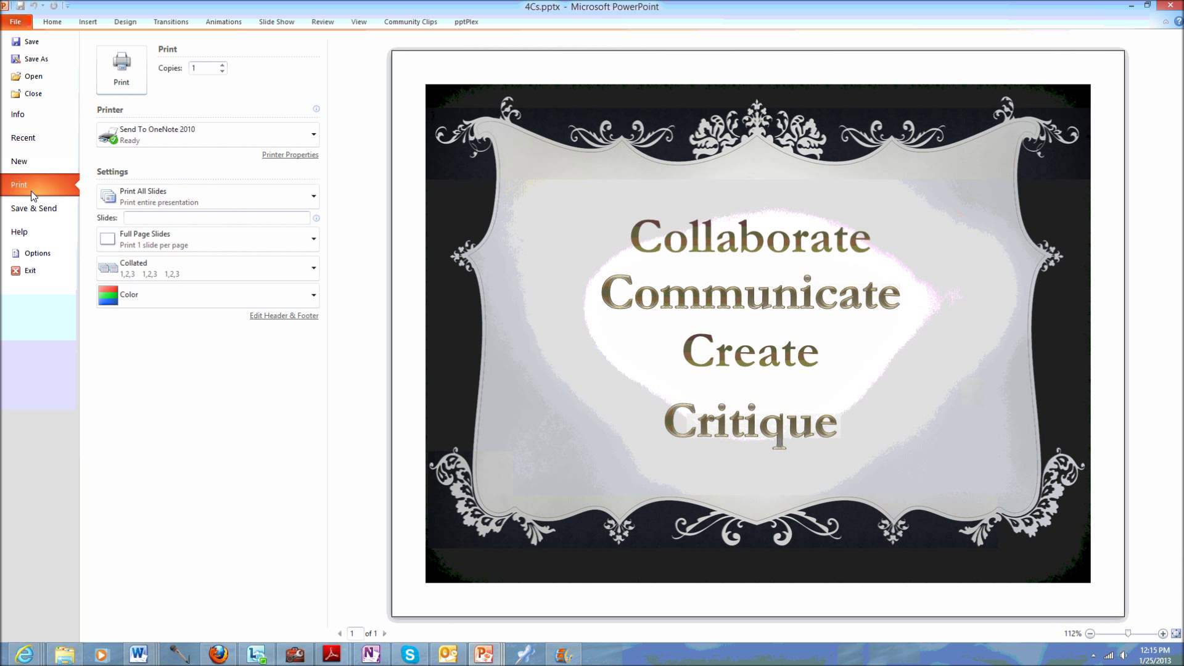
click(212, 130)
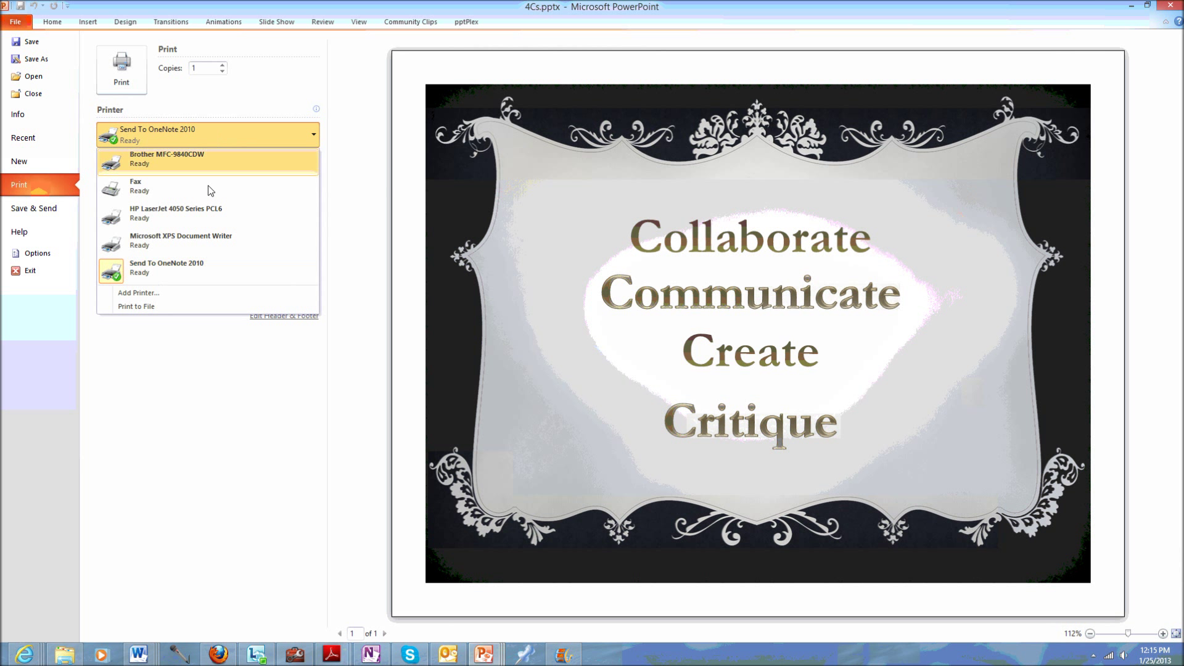
mouse_move(207, 273)
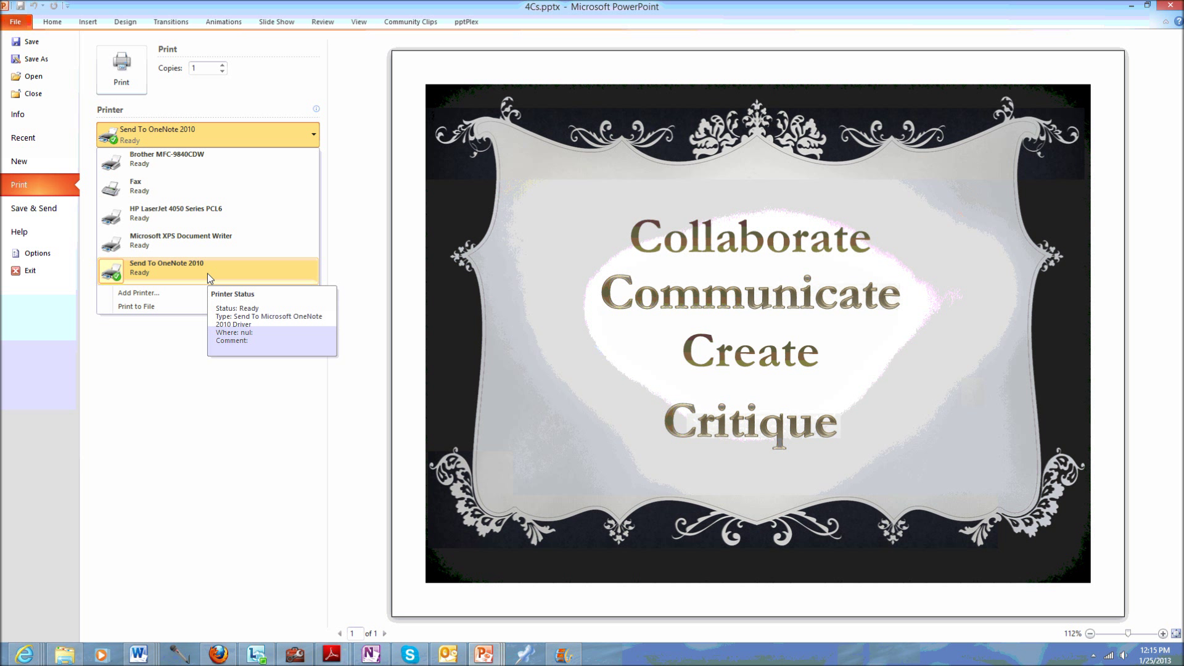
click(207, 273)
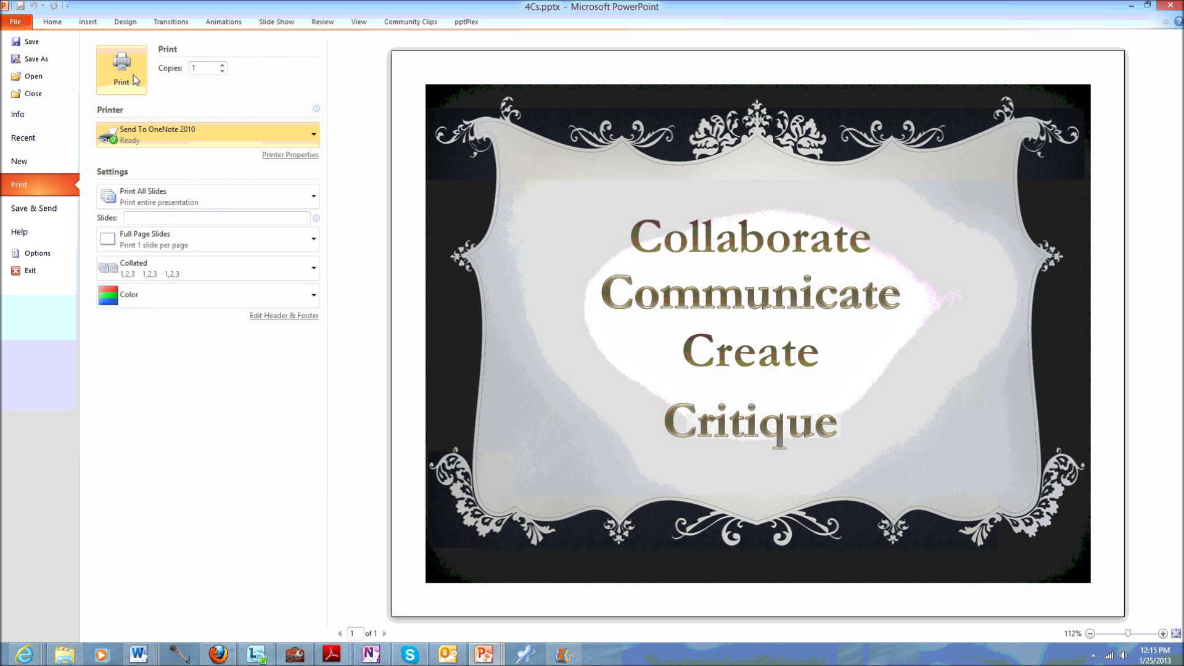
click(133, 75)
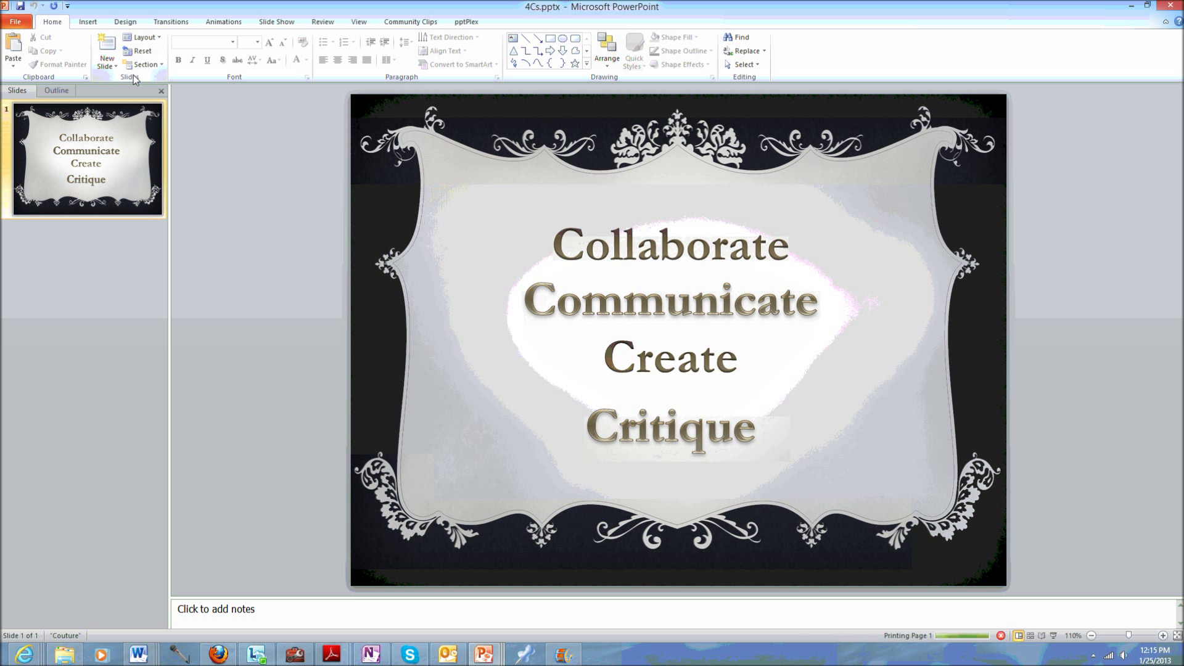
click(383, 652)
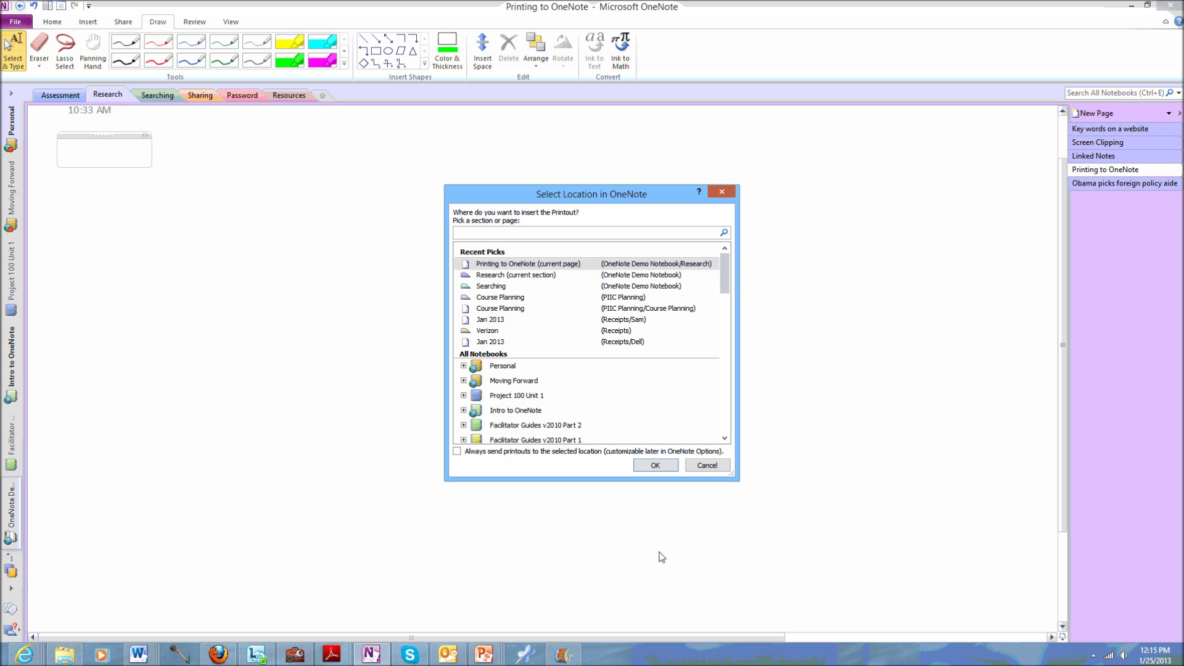
click(657, 468)
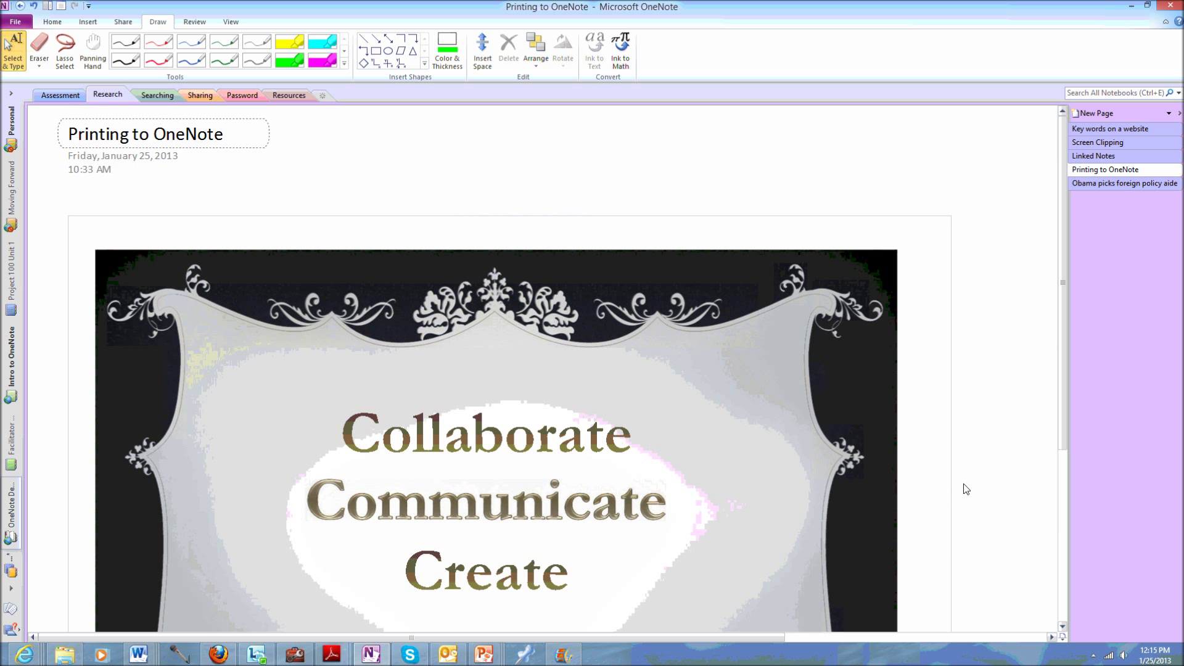
- Circle Collaborate with the blue pen and draw a green arrow on the slide printout
scroll(966, 488, down, 1)
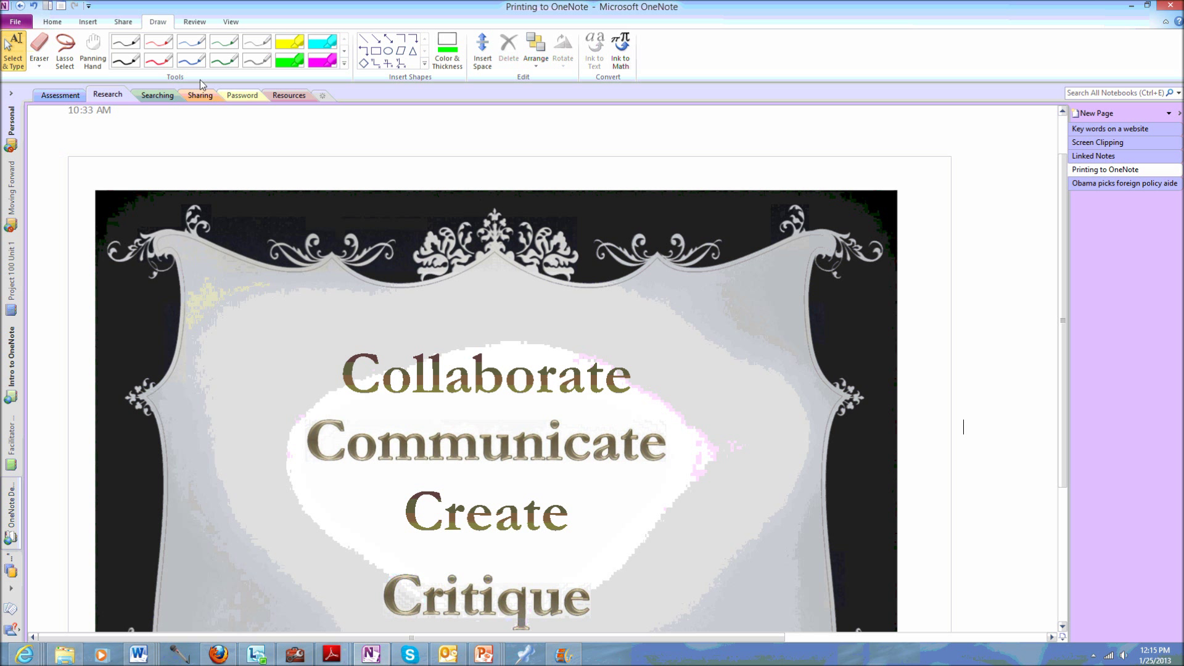
click(191, 59)
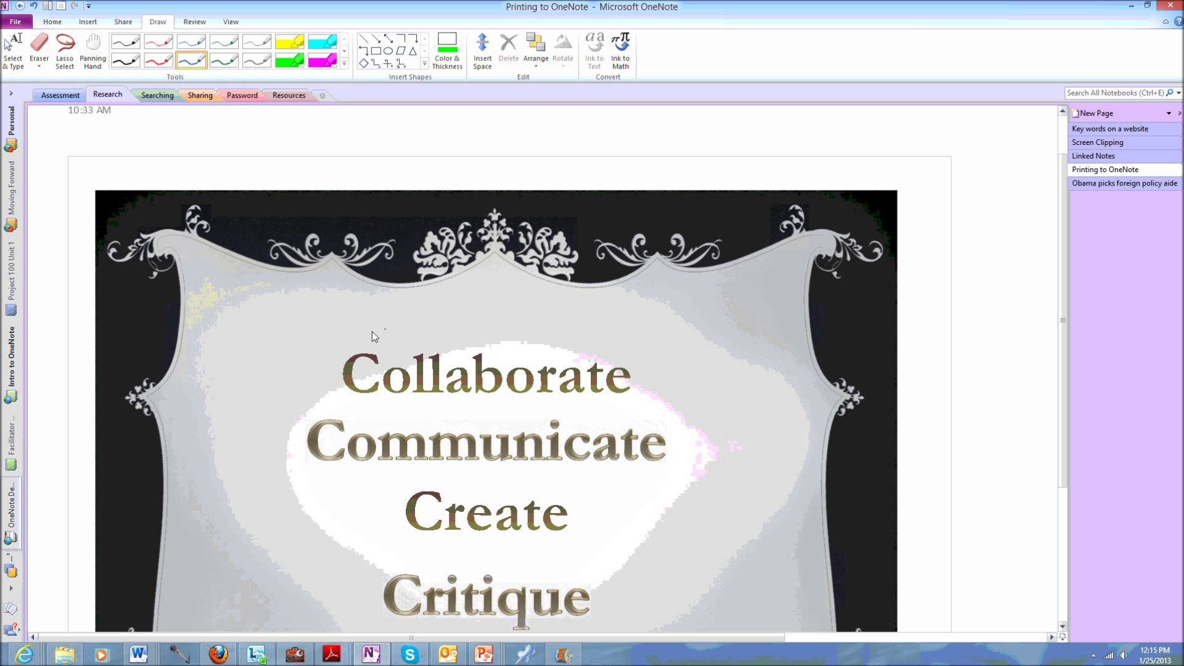
mouse_move(352, 408)
mouse_down()
mouse_move(682, 379)
mouse_move(391, 337)
mouse_move(353, 317)
mouse_up()
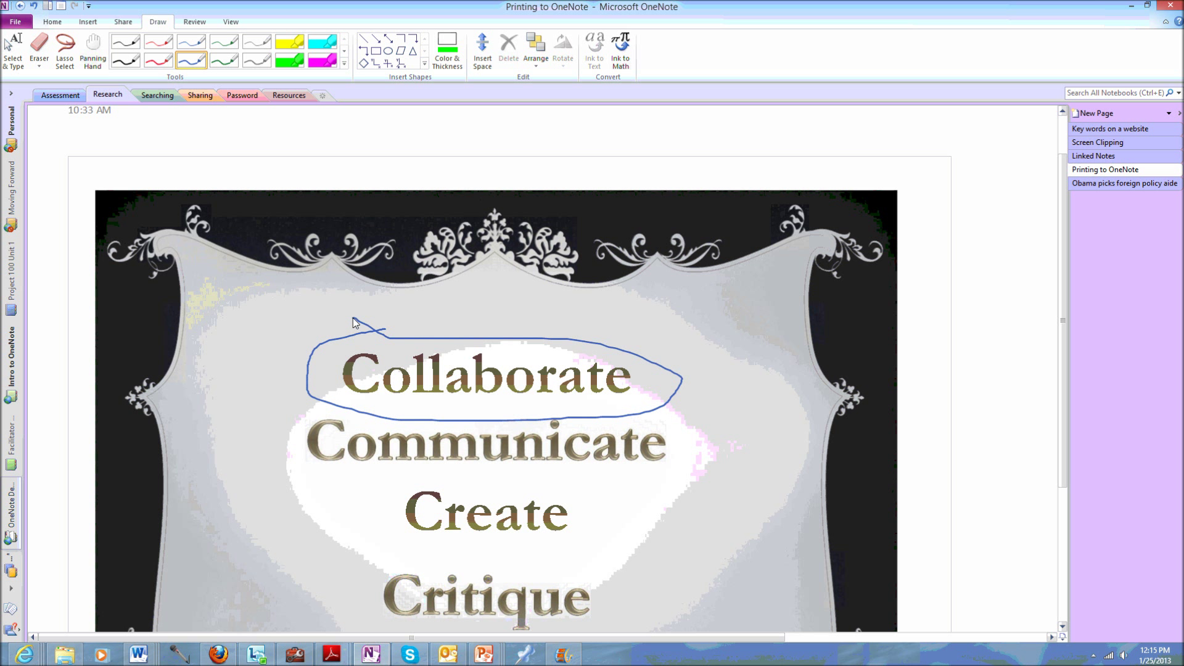
click(387, 38)
drag(764, 505, 683, 461)
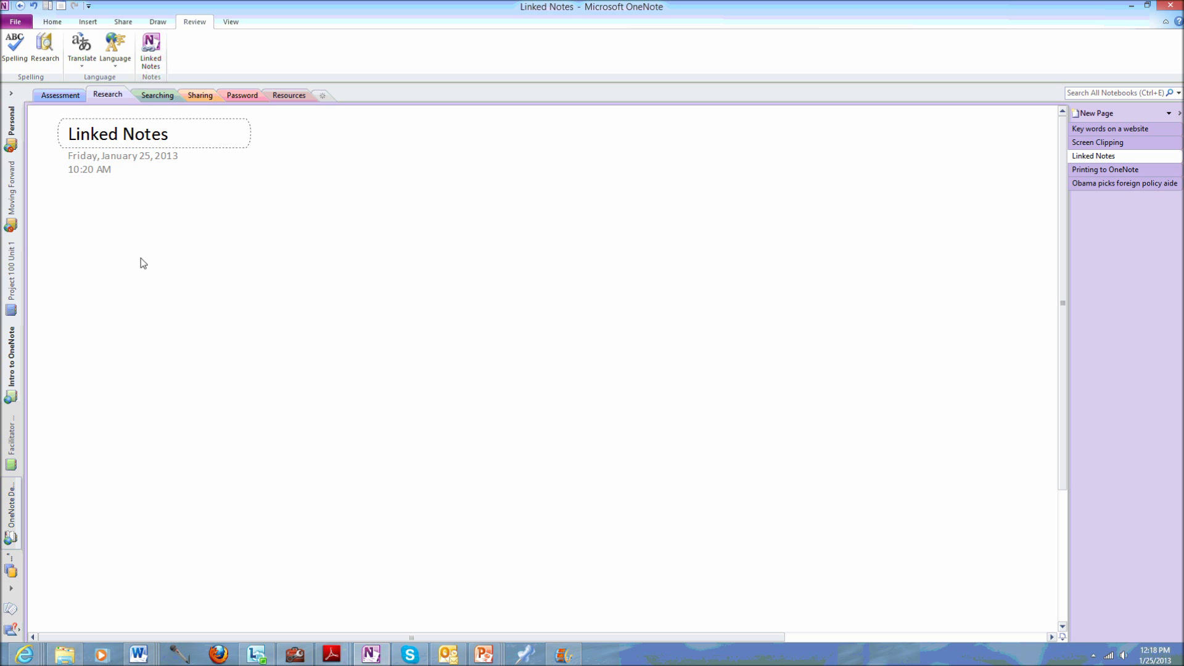
- Start Linked Notes with the Linked Notes (current page) page in Research as the destination
click(152, 58)
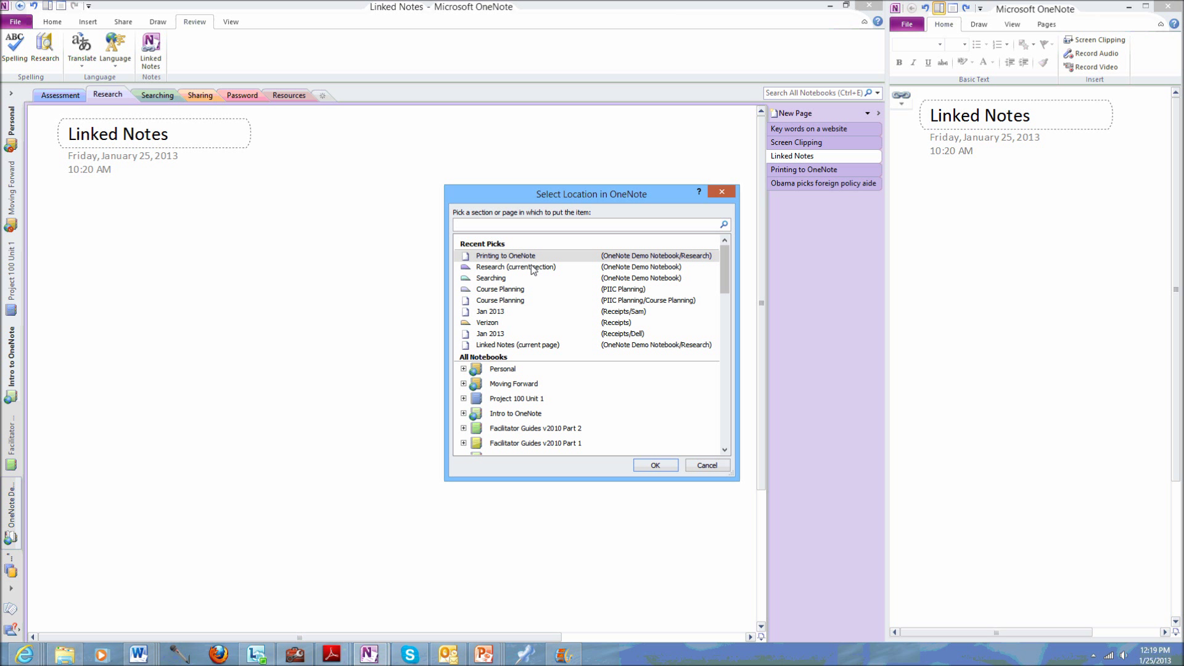
click(522, 347)
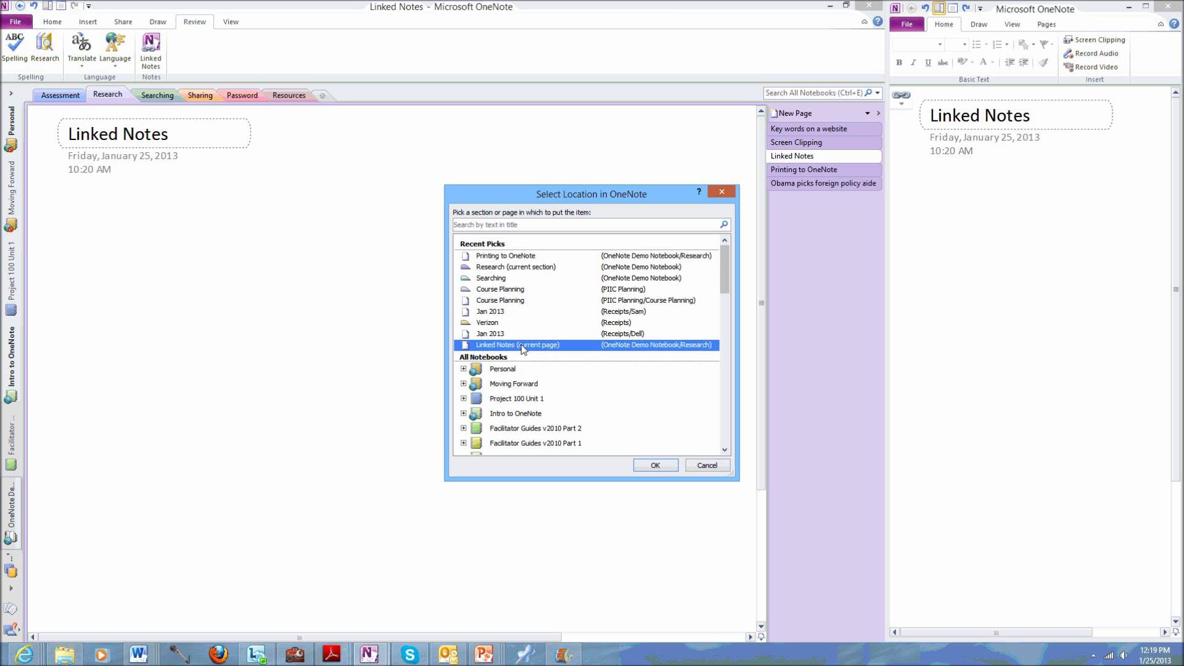
click(653, 466)
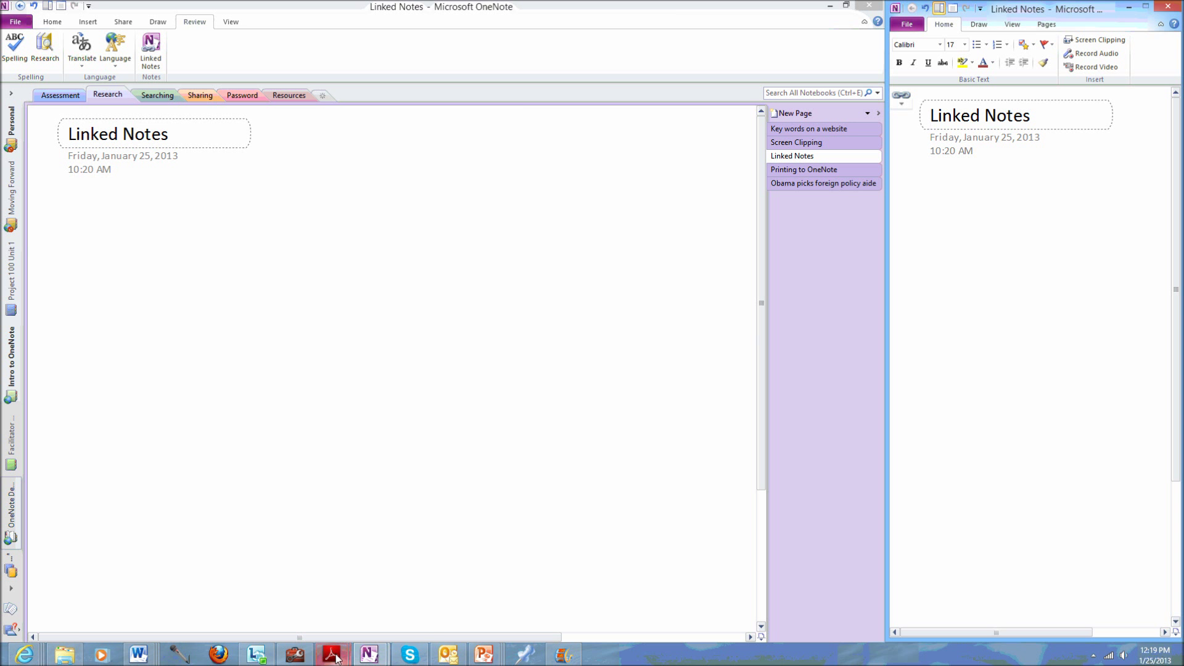
- With the 21st Century Learning Design page in front, write the docked note 'My notes are going to be linked.' and start a new line
mouse_move(38, 661)
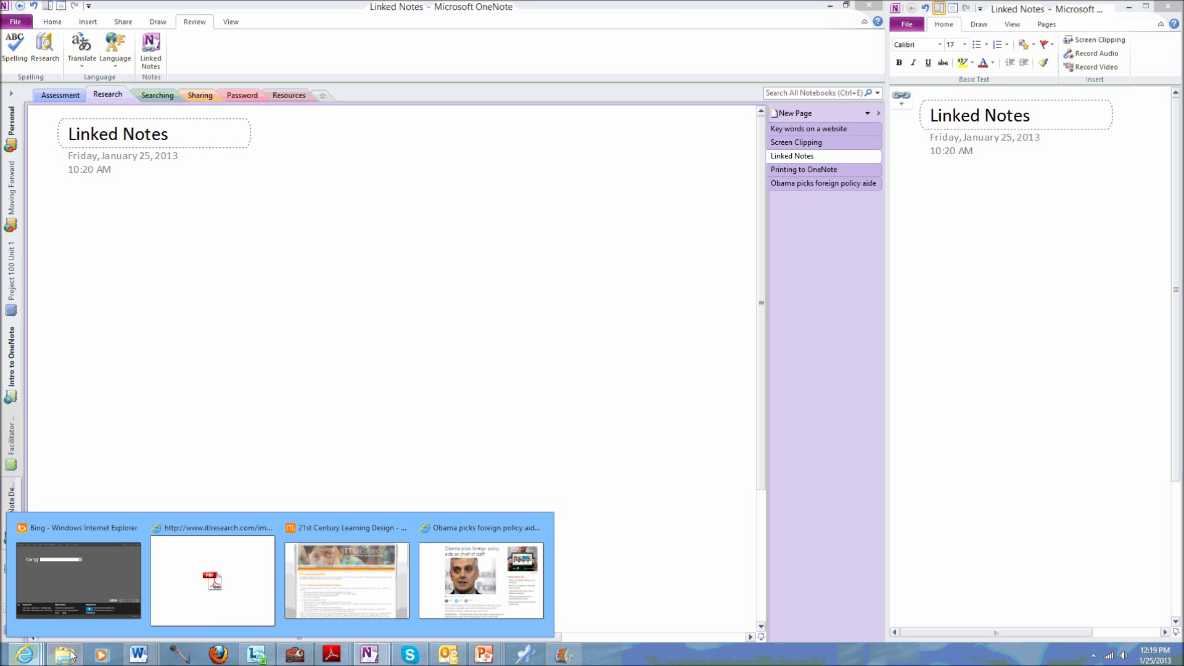
click(397, 602)
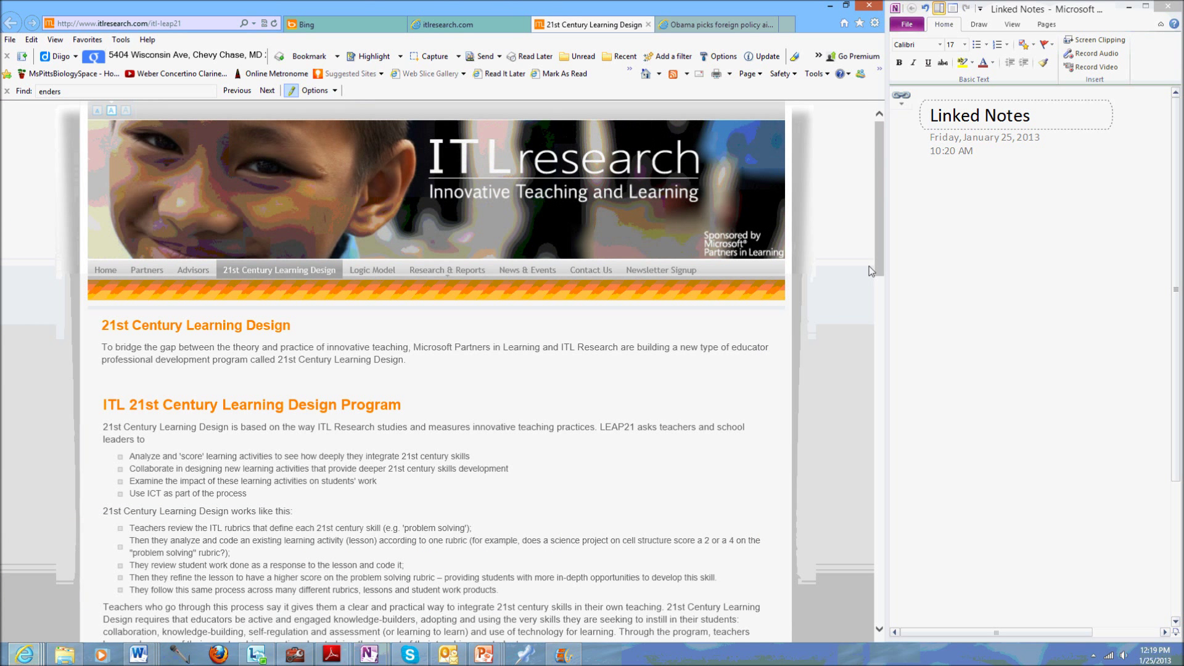
click(938, 194)
click(939, 194)
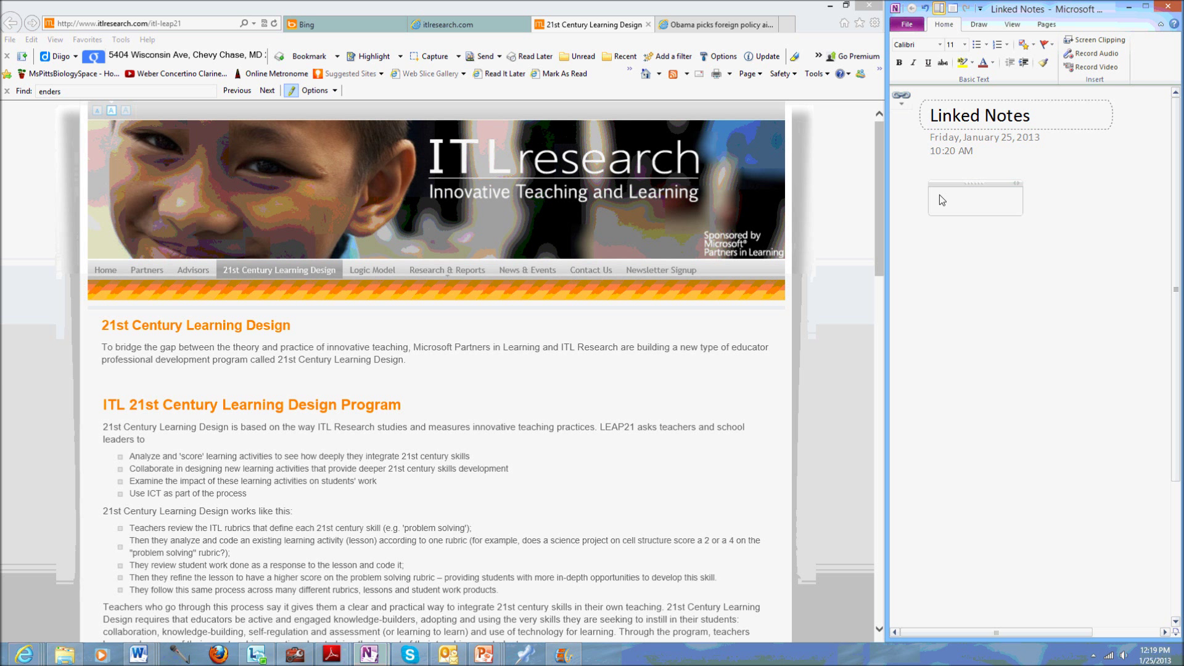
text(My note)
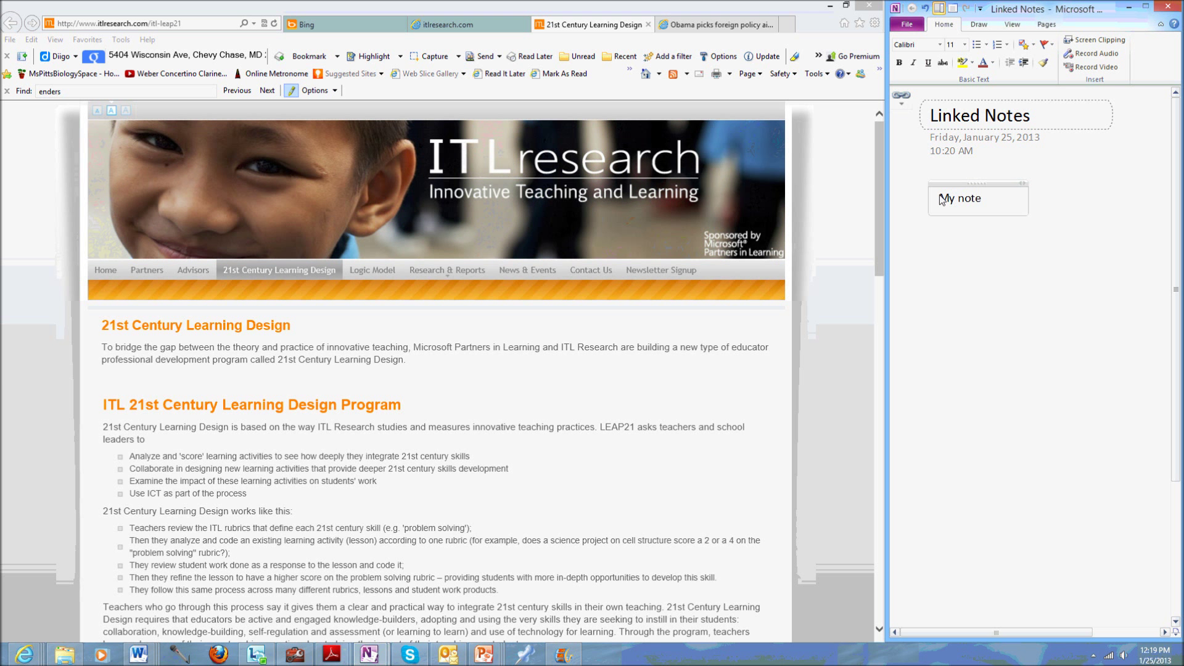
text(s are going to be linked.)
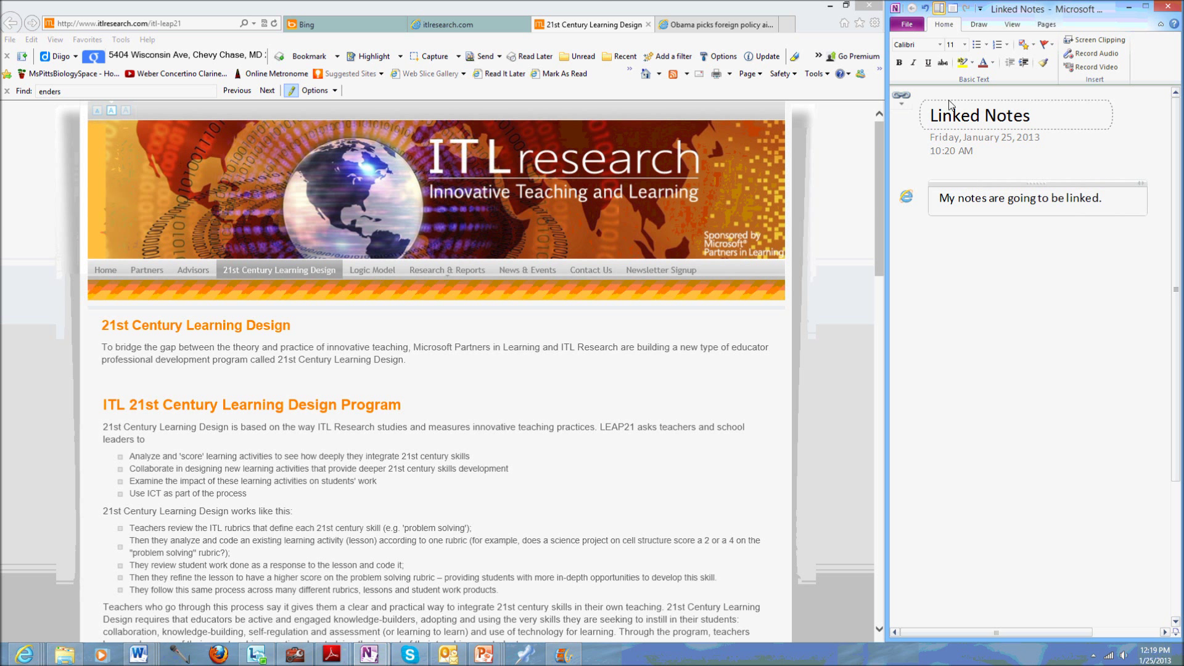
mouse_move(914, 197)
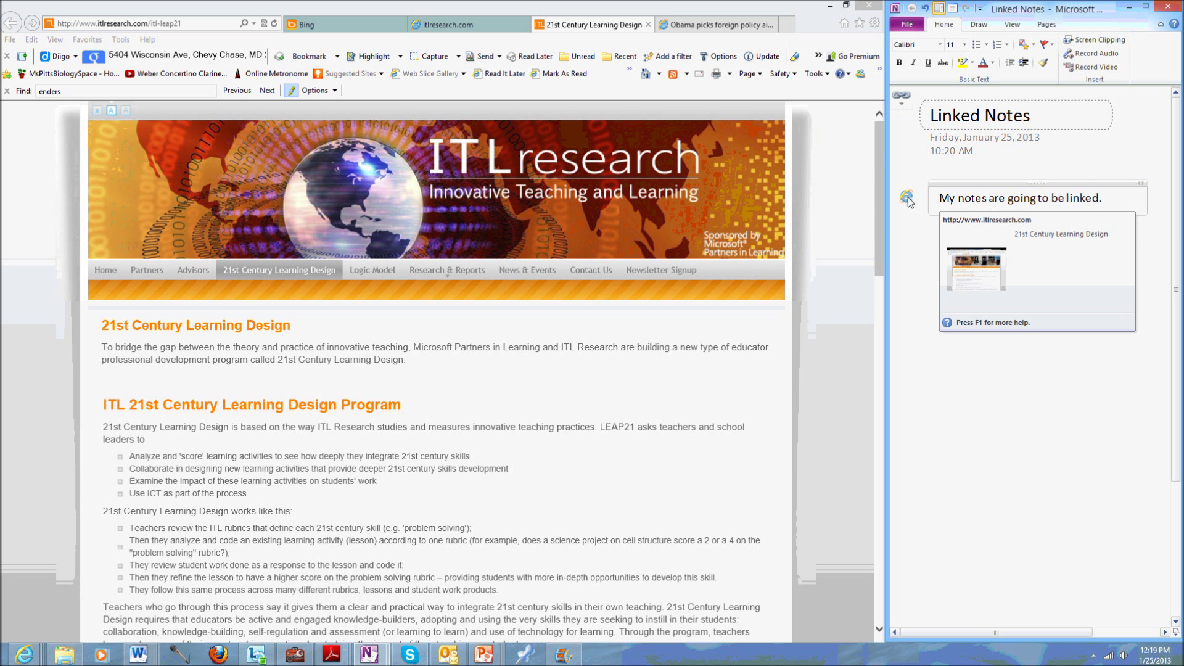
key(Return)
key(Return)
key(Return)
key(Return)
key(Return)
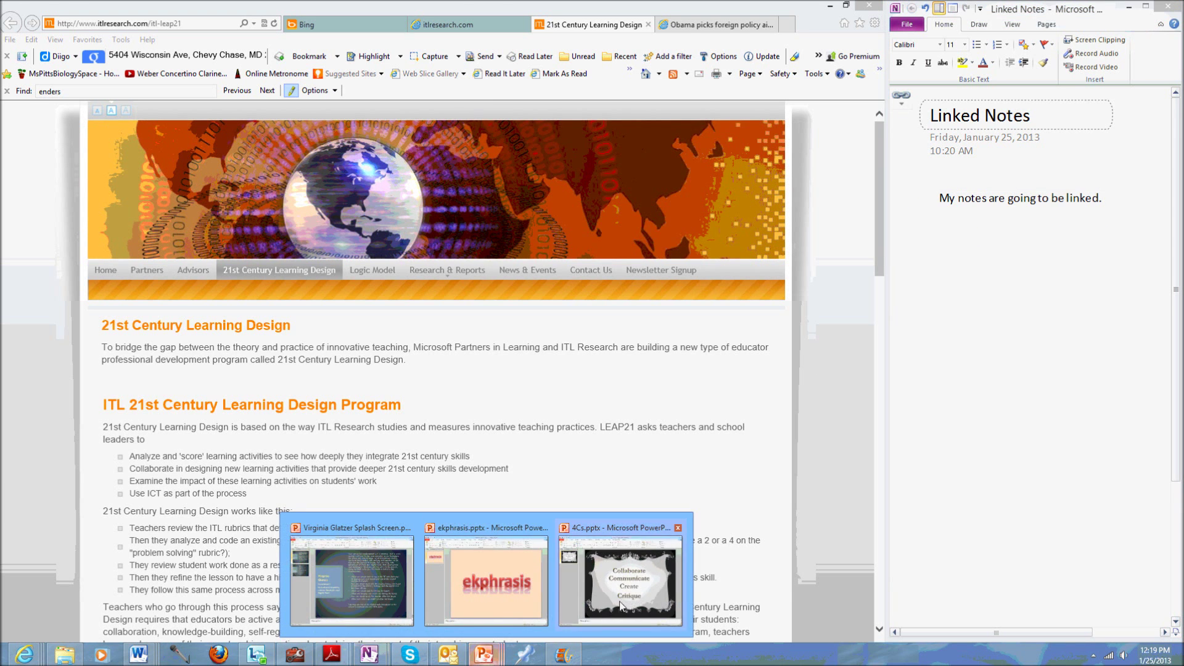
- With the 4Cs presentation in front, add the docked note line 'Some notes'
click(732, 576)
click(947, 260)
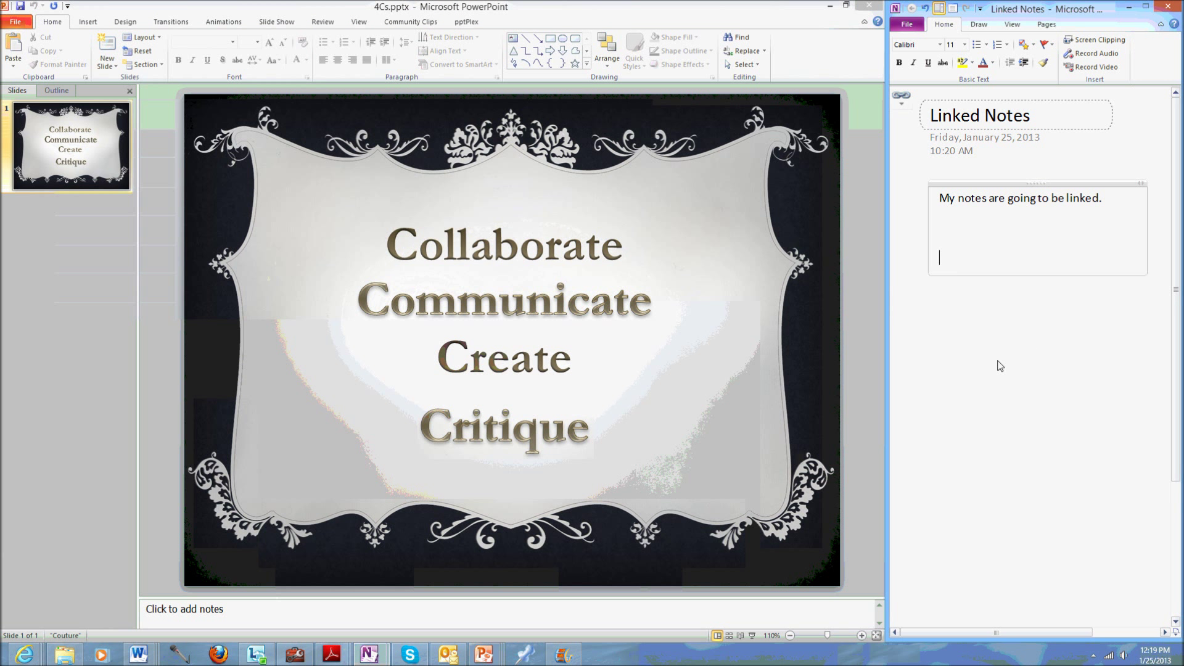
text(Sine)
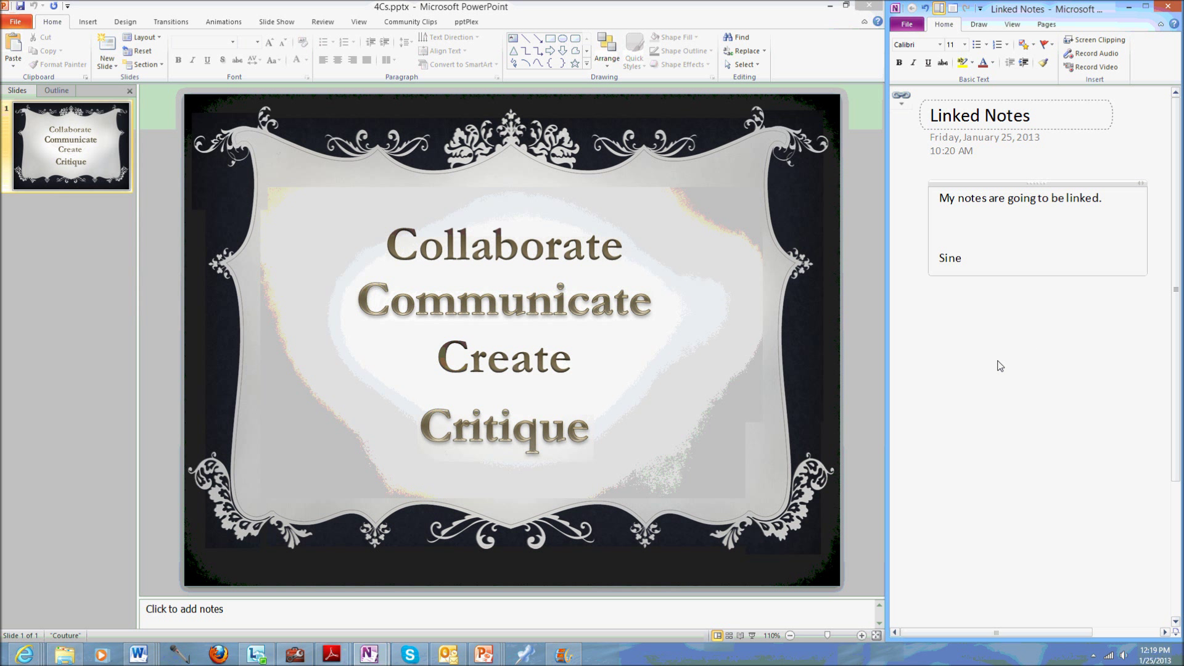
key(BackSpace)
key(BackSpace)
key(BackSpace)
text(Sine)
key(BackSpace)
key(BackSpace)
key(BackSpace)
key(BackSpace)
key(BackSpace)
text(Some notes)
click(136, 655)
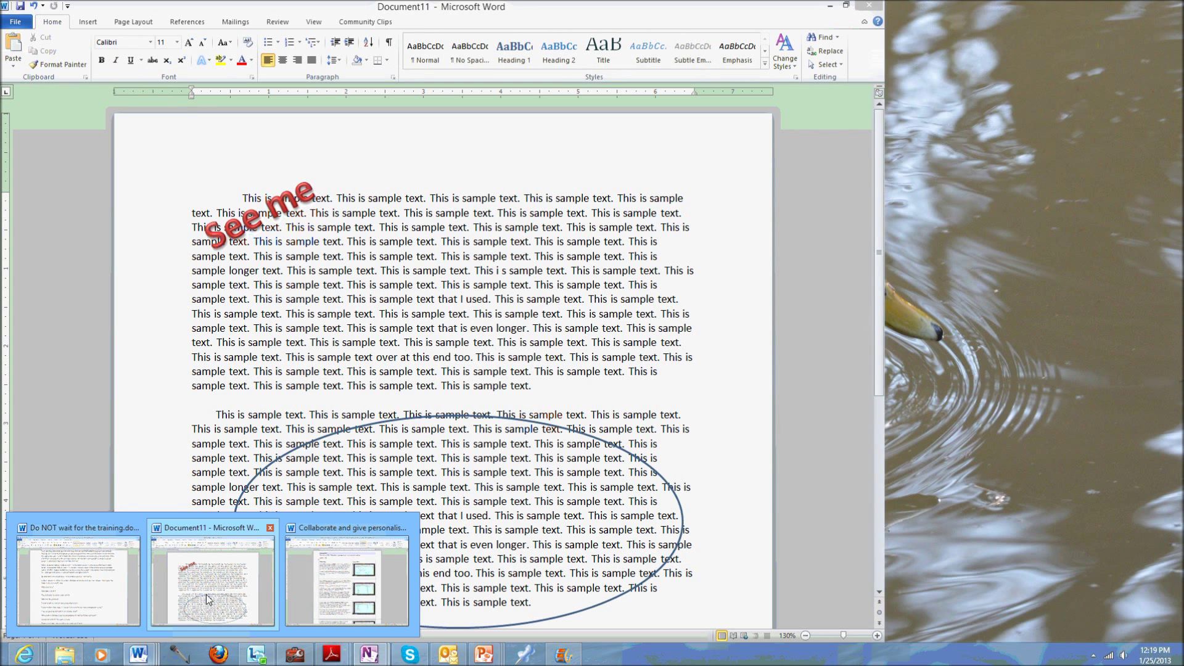
- With Word's Document11 in front, add the note line 'Link to that' below 'Some notes'
click(189, 610)
click(977, 312)
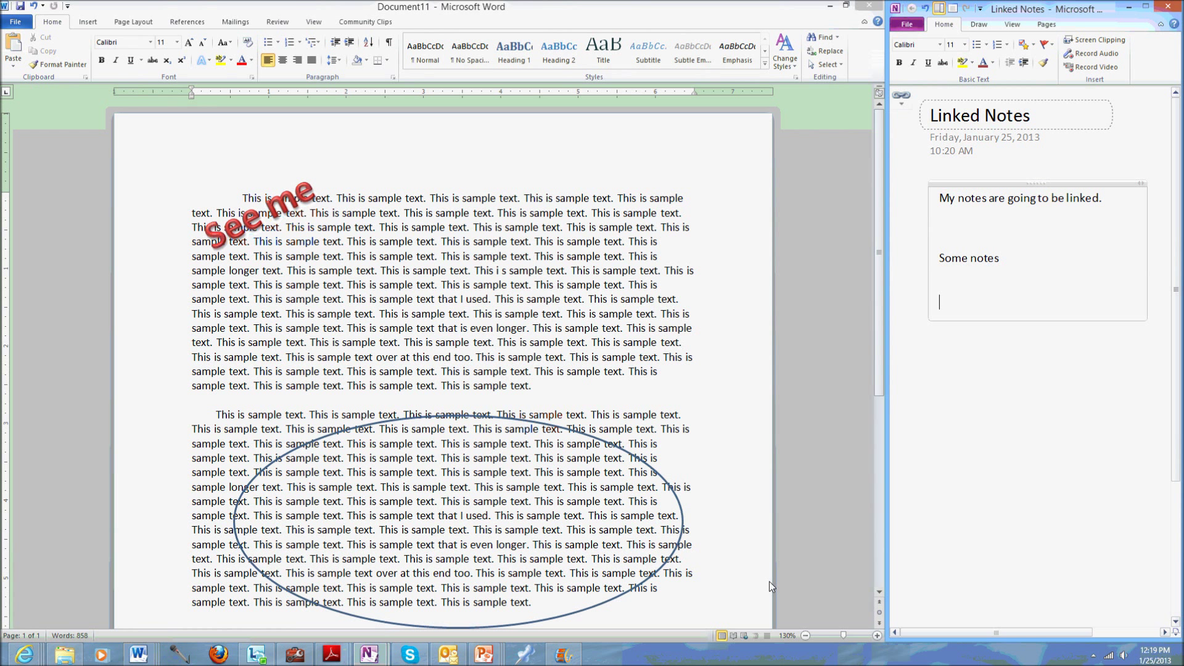
text(Link to that)
mouse_move(368, 654)
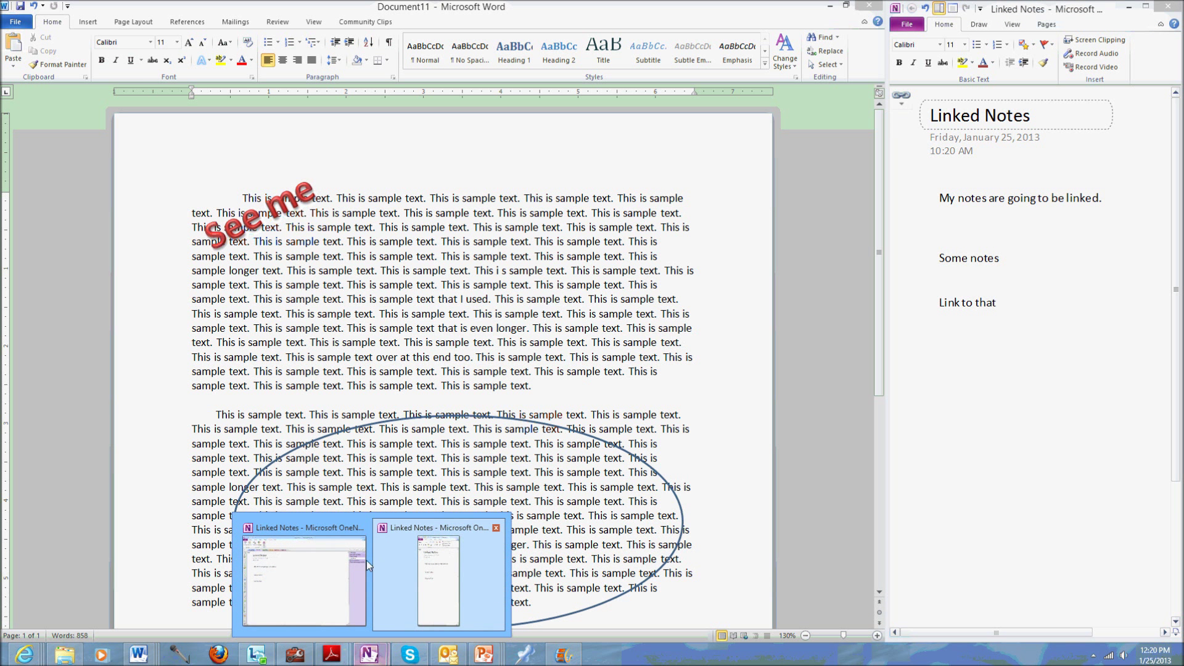
click(336, 574)
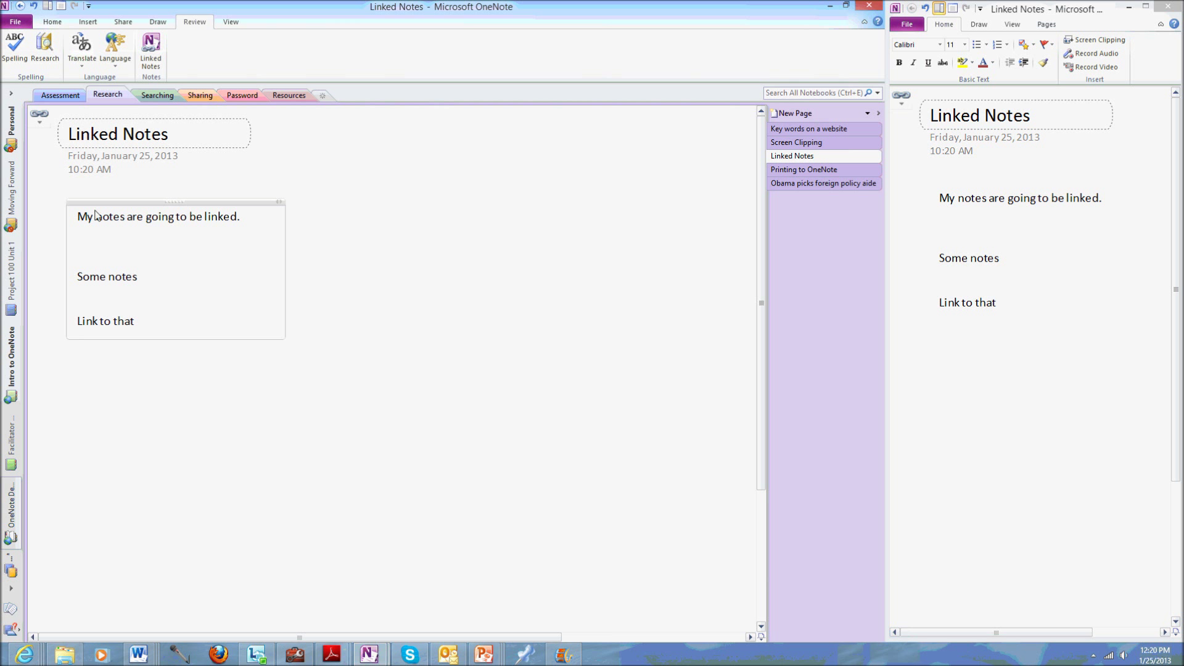
- Close the docked OneNote window and open the ITL web page from the first note's link icon
click(1171, 9)
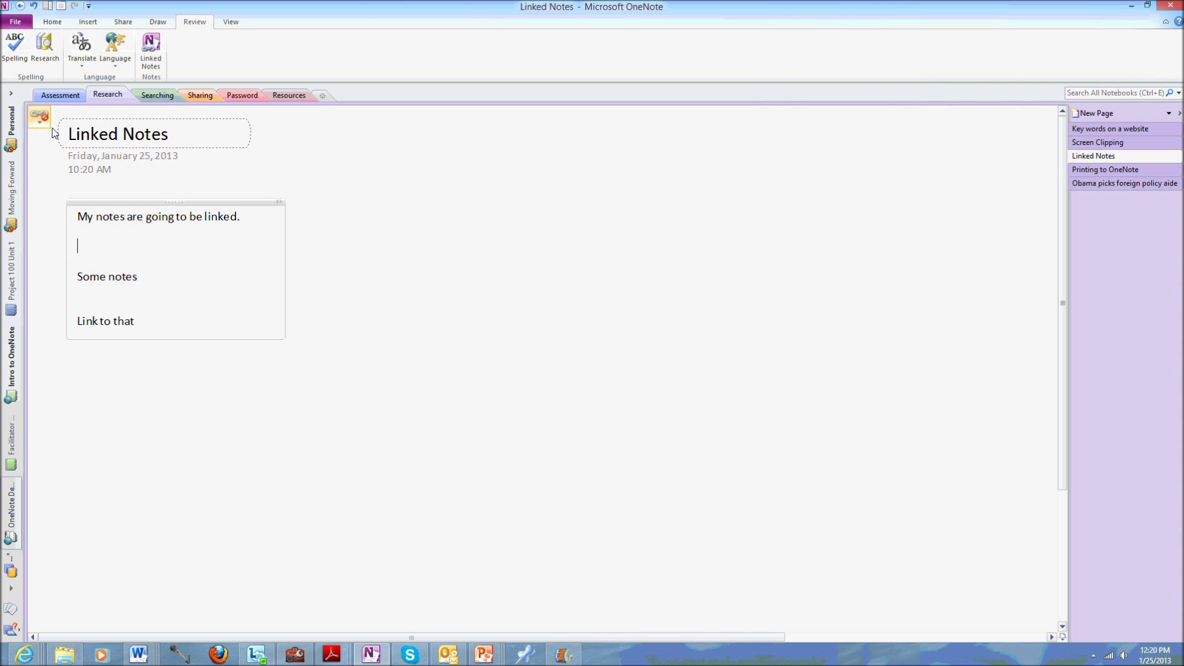
click(102, 218)
mouse_move(47, 222)
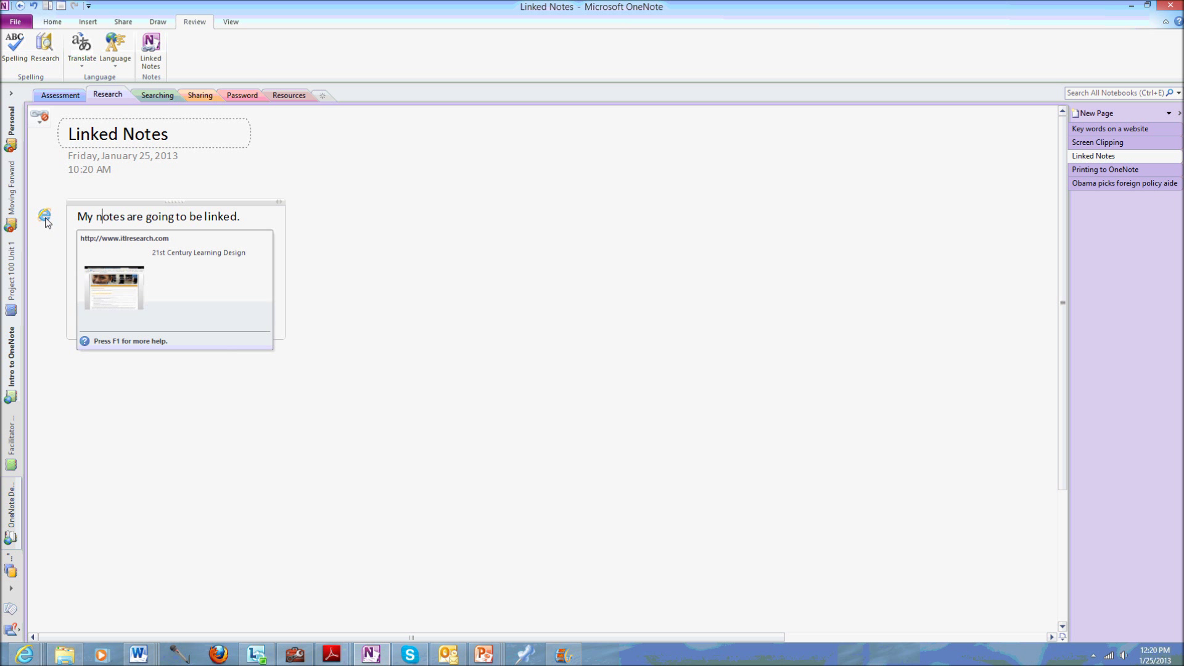
click(45, 221)
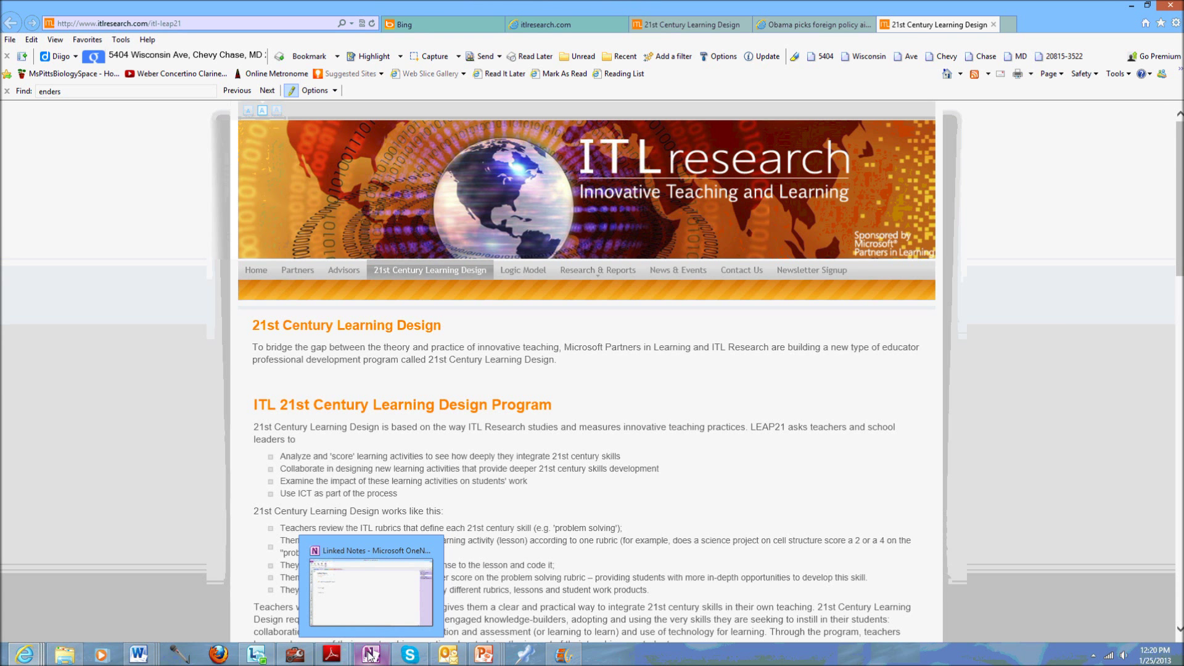
click(368, 655)
- Open 4Cs.pptx from the 'Some notes' link icon, accepting the warning, then return to Linked Notes
click(108, 279)
mouse_move(47, 279)
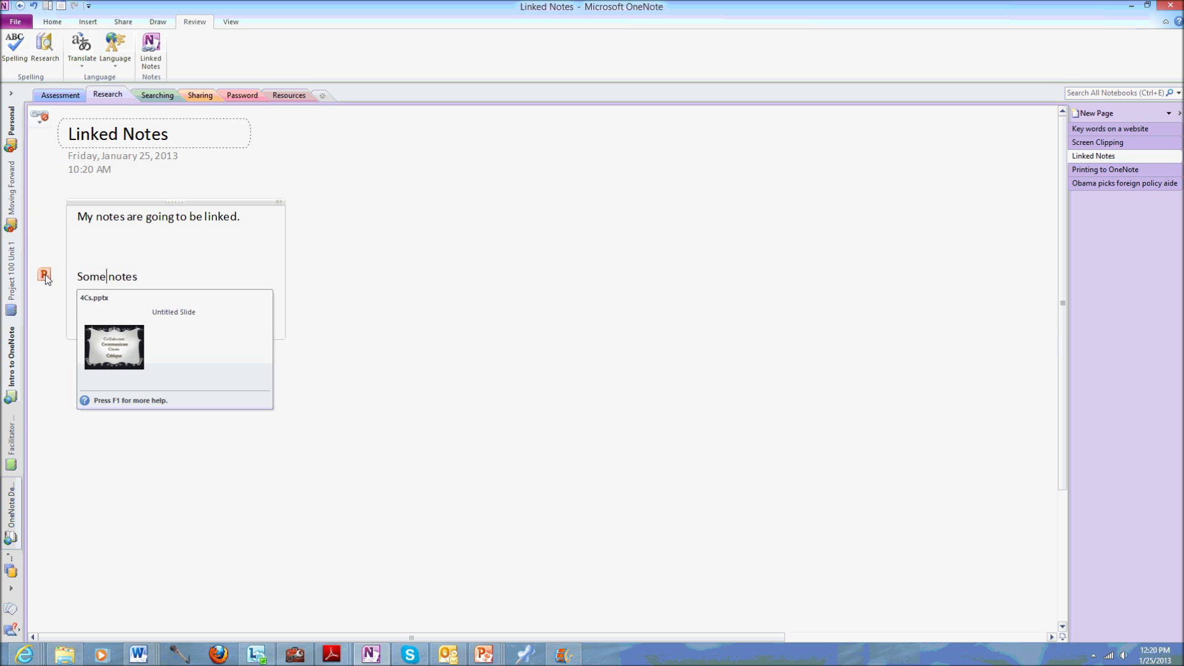
click(45, 276)
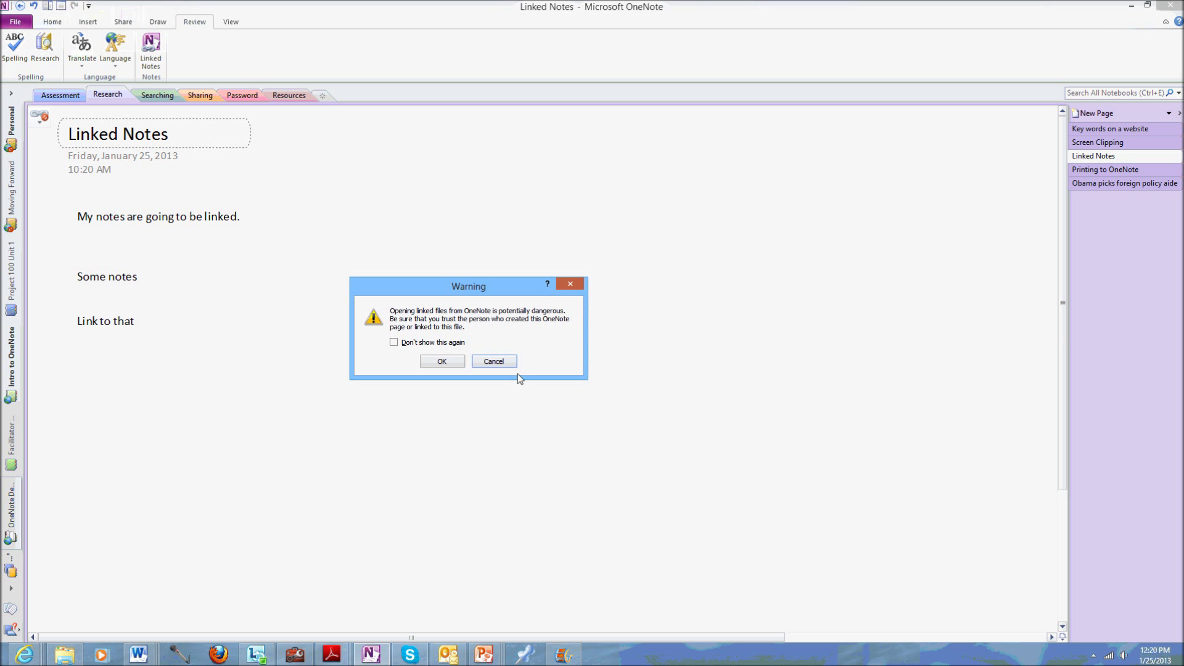
click(441, 359)
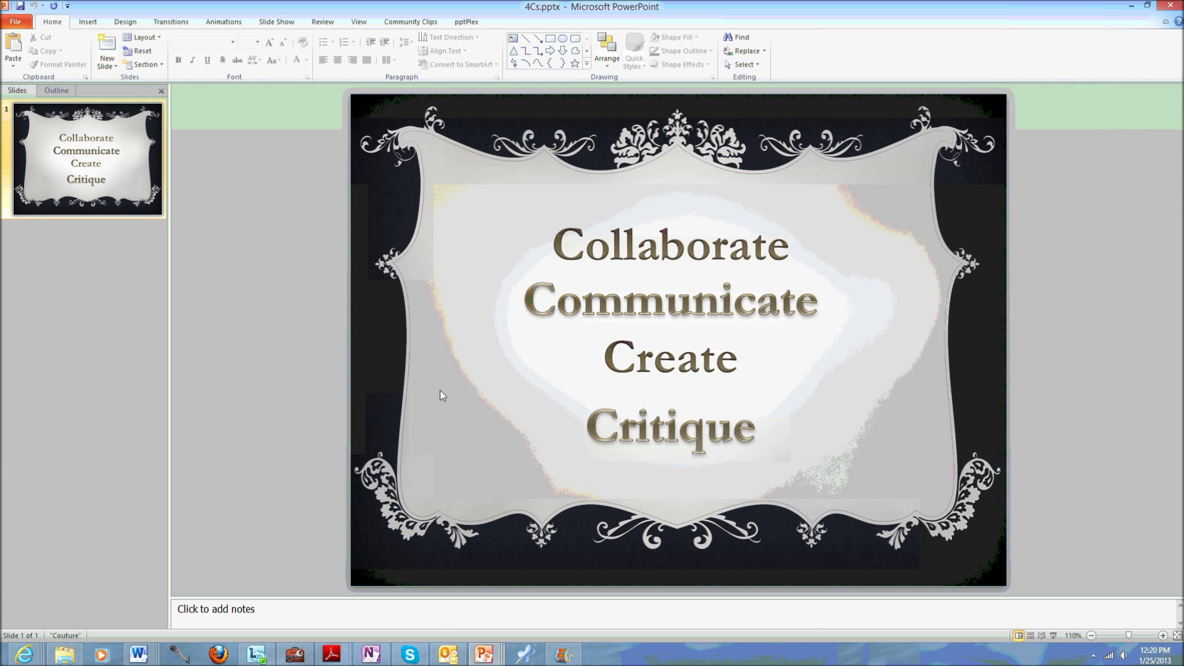
click(363, 657)
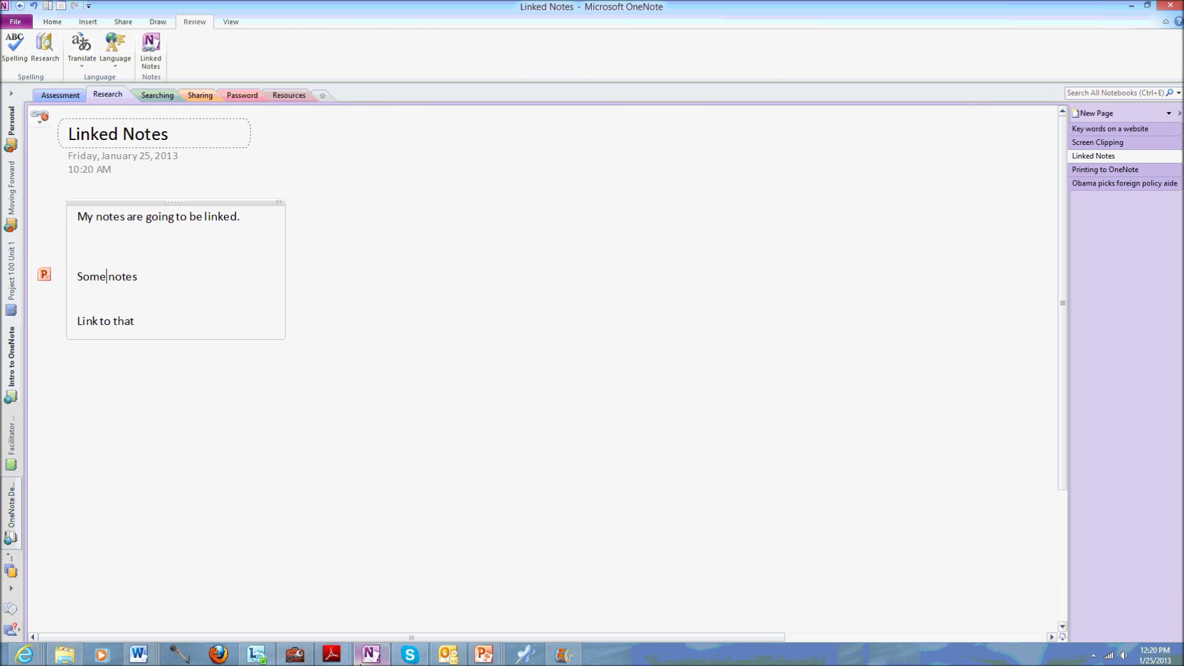